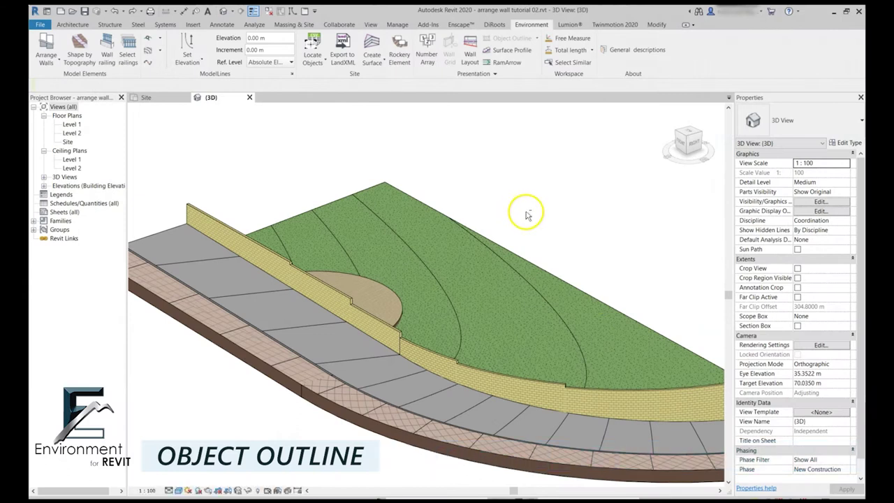
- Examine the sidewalk, road and semicircular paving floors of the site in the 3D view
shift+middle_drag(527, 214, 409, 319)
scroll(359, 319, up, 3)
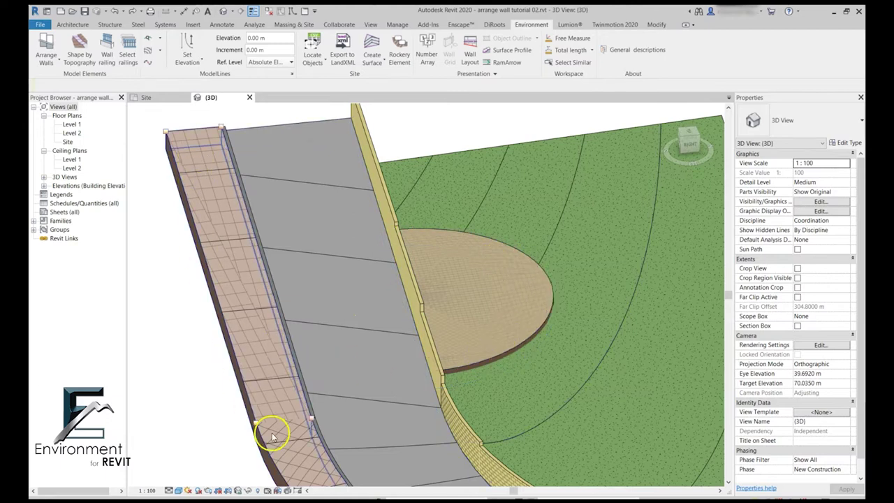
click(479, 230)
click(401, 136)
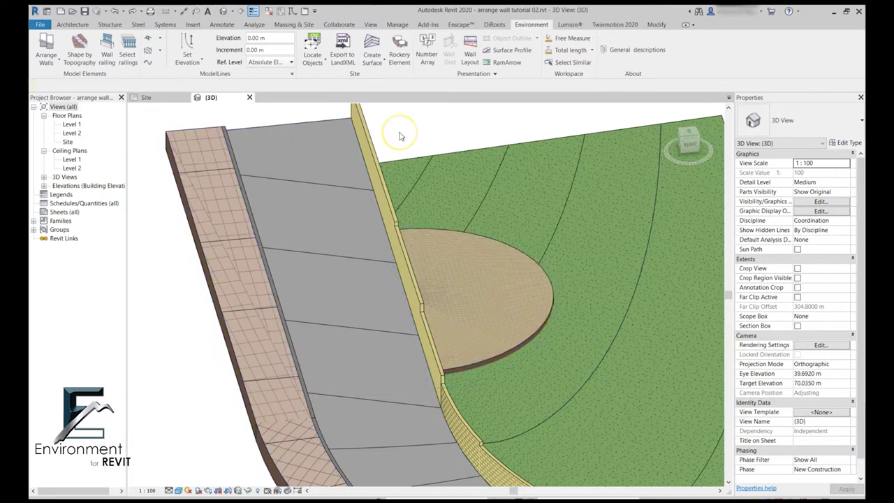
- Open the Site floor plan and review the surface pattern override of the Floors category in its visibility/graphics settings
click(151, 98)
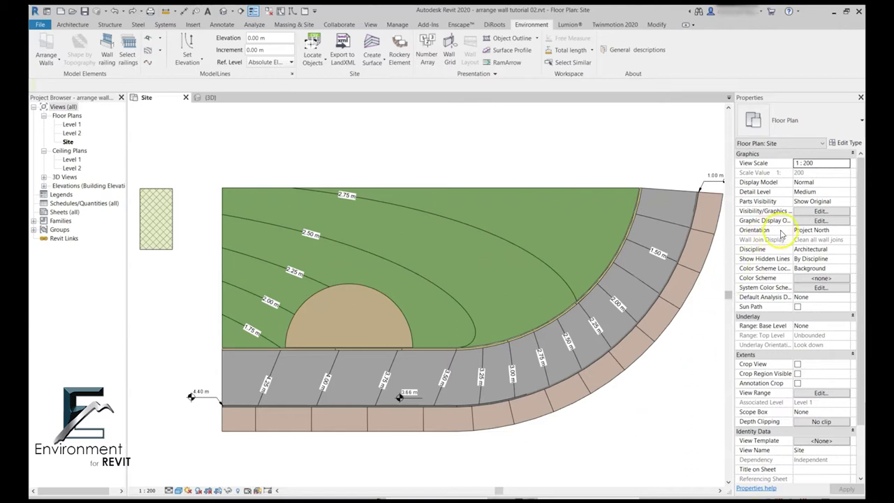
click(800, 212)
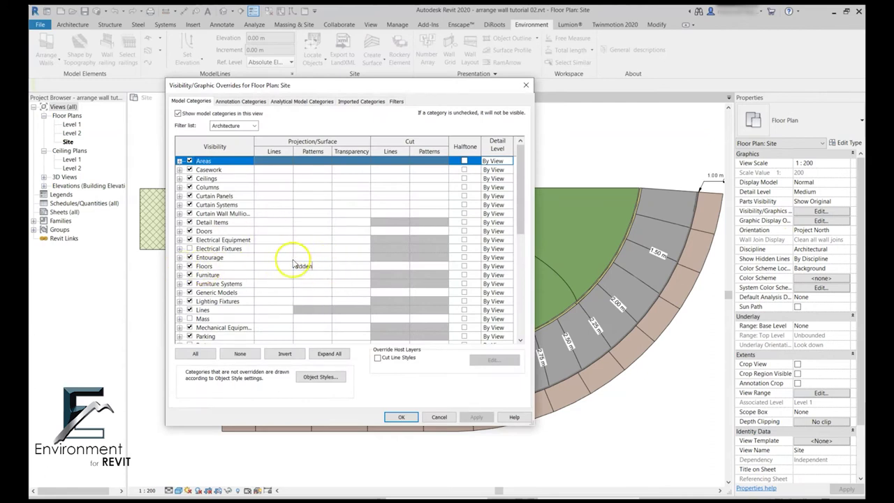
click(401, 418)
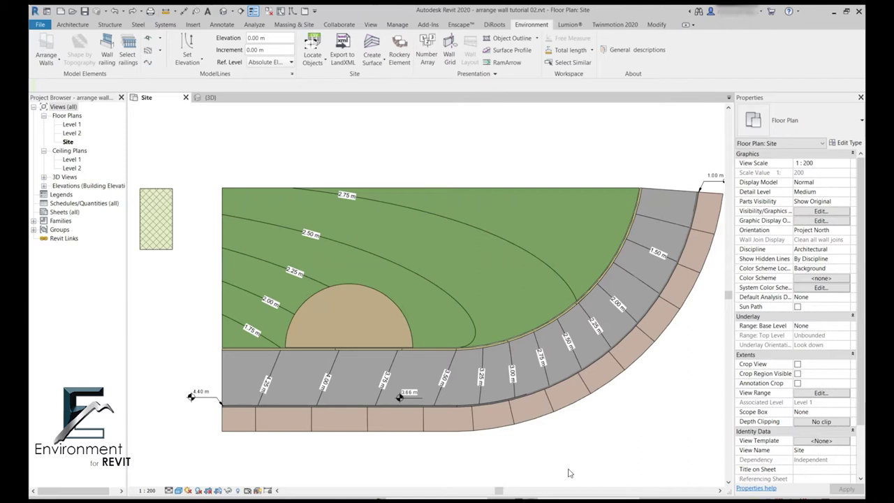
click(307, 491)
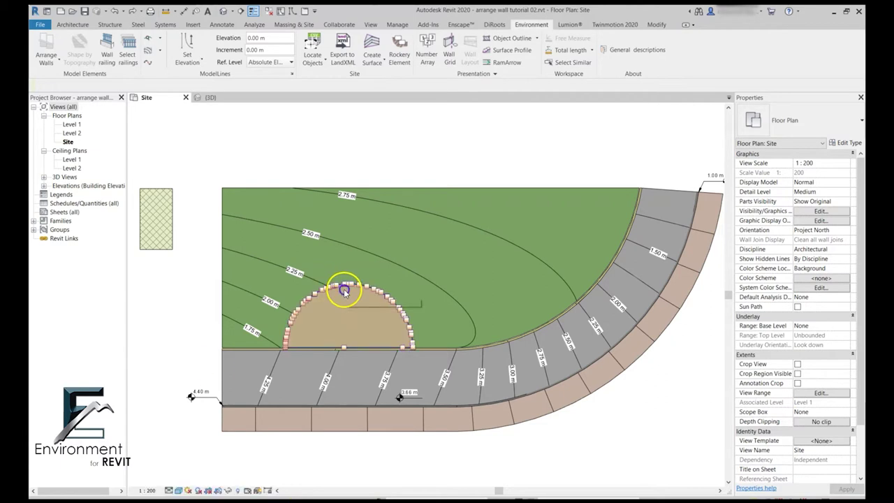
- Create an Object Outline filled region from the semicircular stone paving floor
click(344, 293)
click(539, 25)
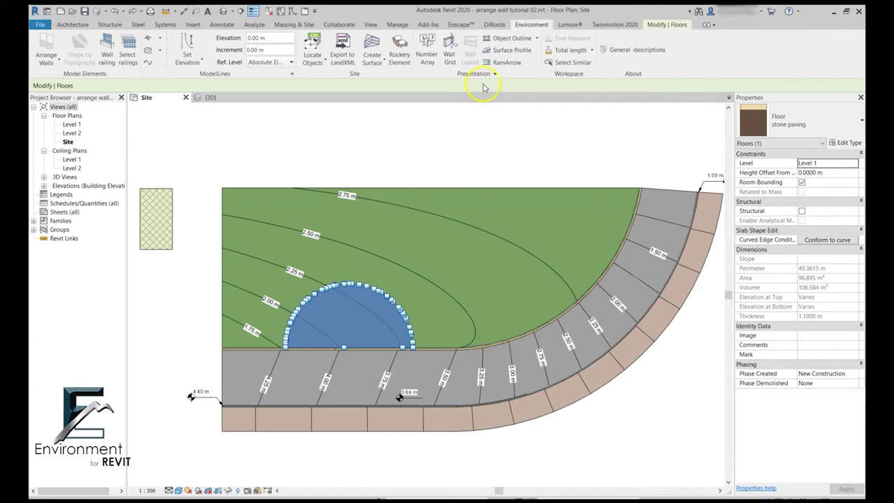
click(478, 82)
click(517, 38)
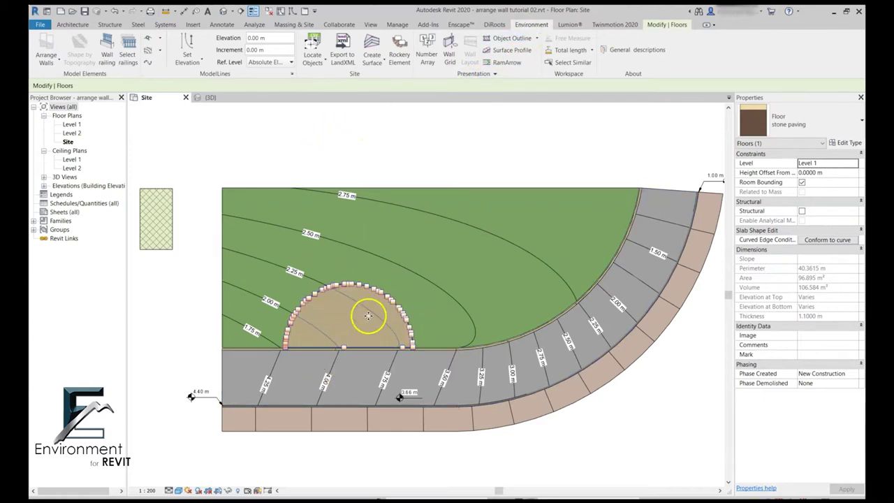
scroll(383, 337, up, 2)
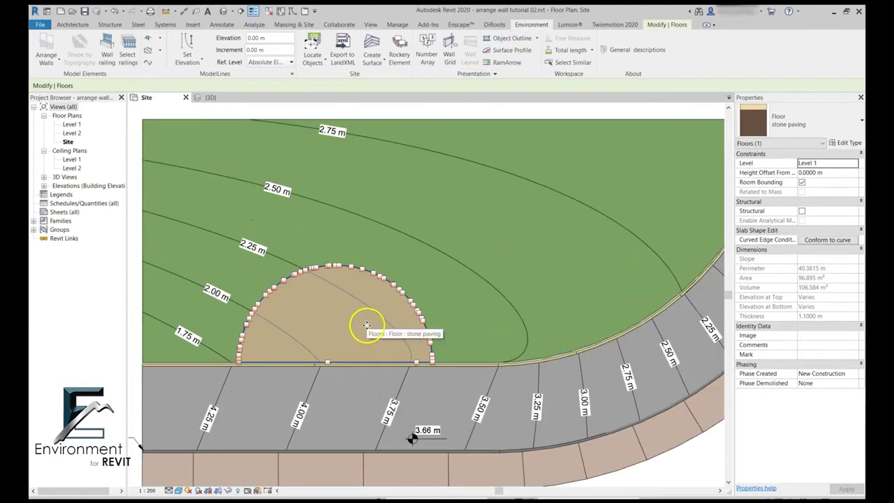
- Compare the type names and properties of the semicircular stone paving filled region and its host floor
click(415, 109)
click(357, 316)
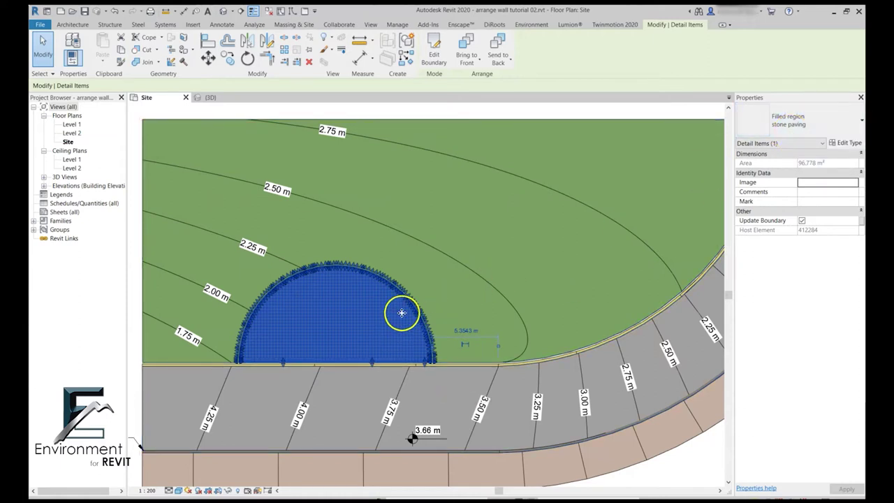
key(Escape)
key(Tab)
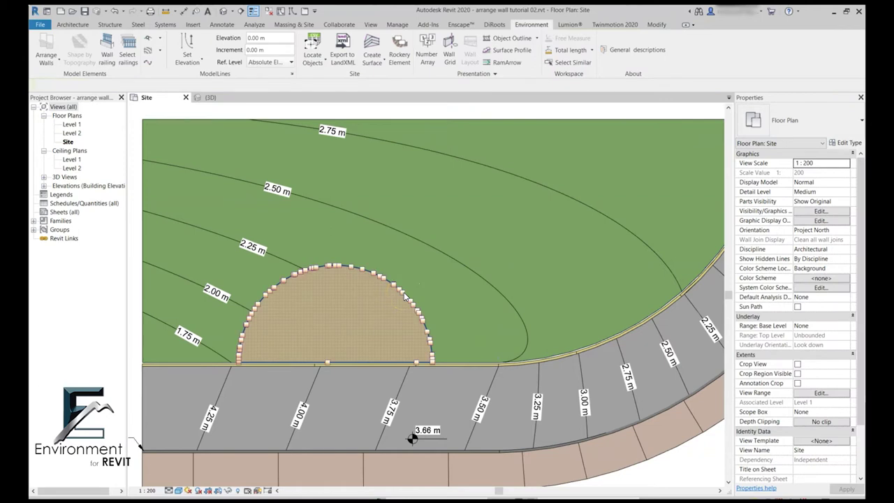
click(404, 294)
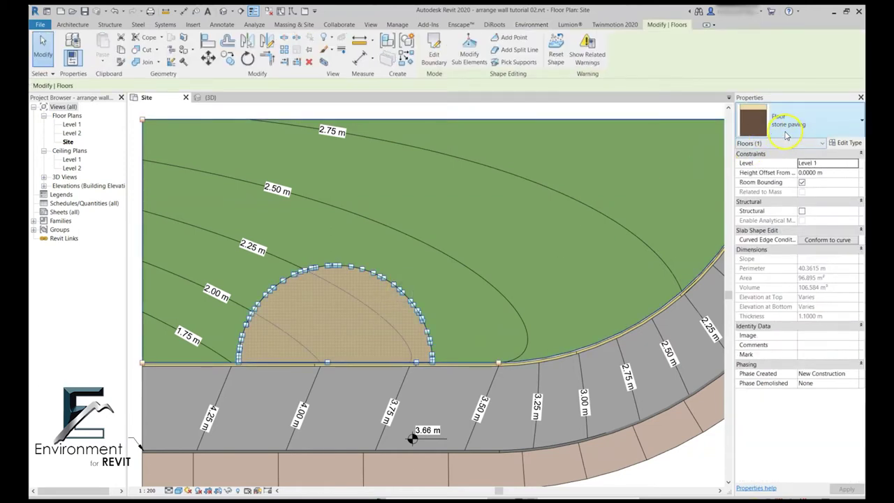
key(Escape)
click(354, 324)
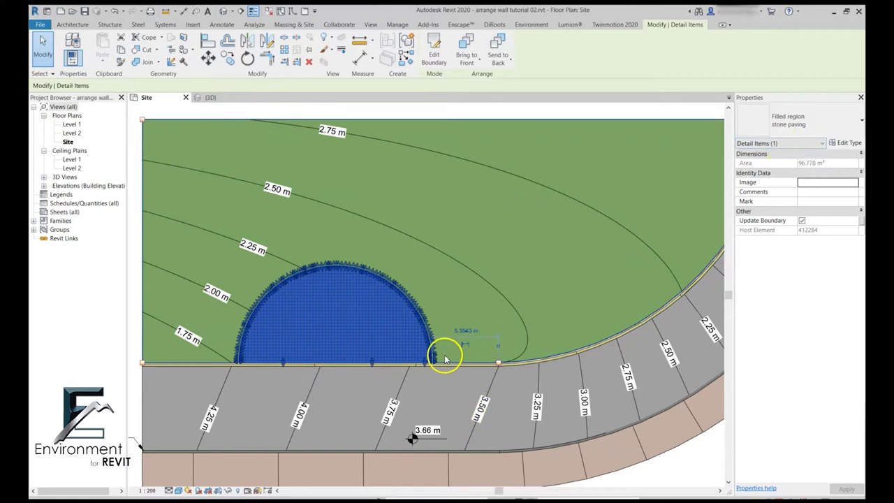
click(426, 367)
scroll(289, 346, up, 3)
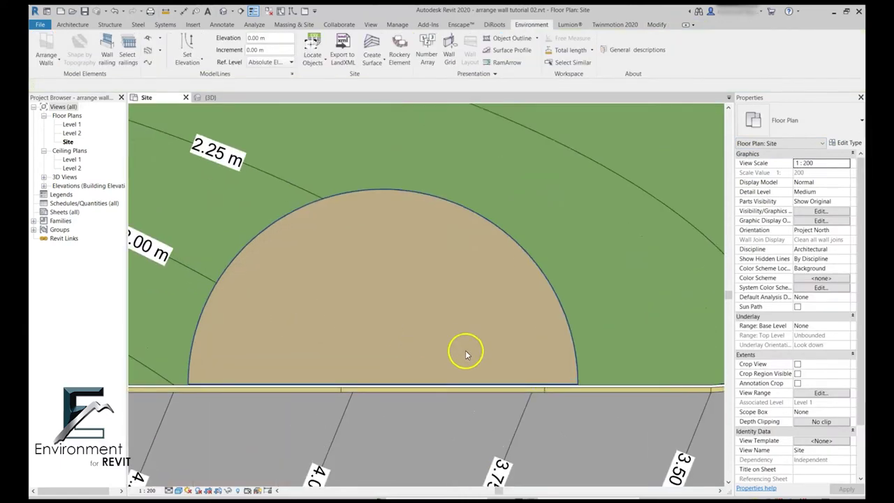
scroll(592, 382, down, 4)
middle_drag(675, 409, 529, 430)
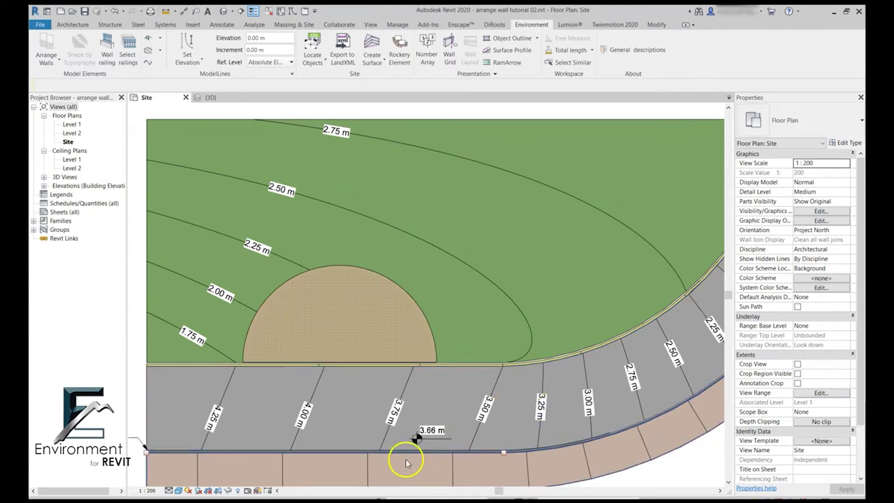
- Move the semicircular stone paving floor to the right along the wall and have its linked filled region modified with it
click(425, 439)
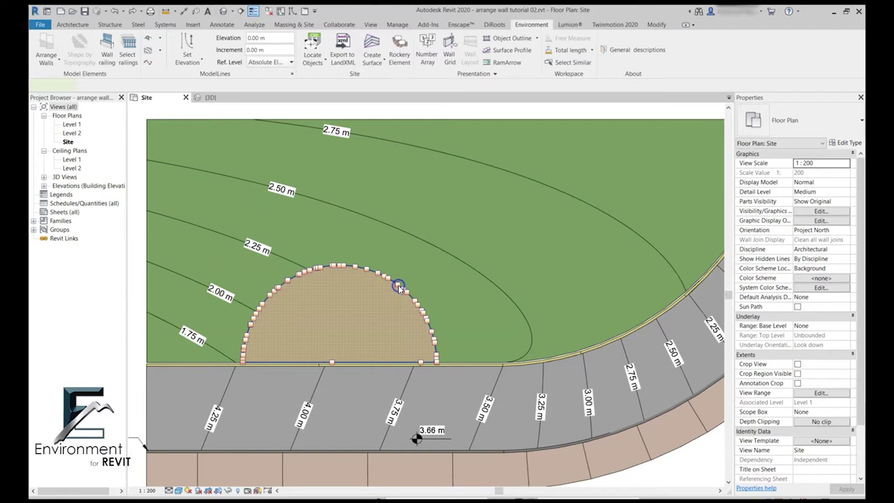
click(395, 280)
drag(403, 282, 434, 278)
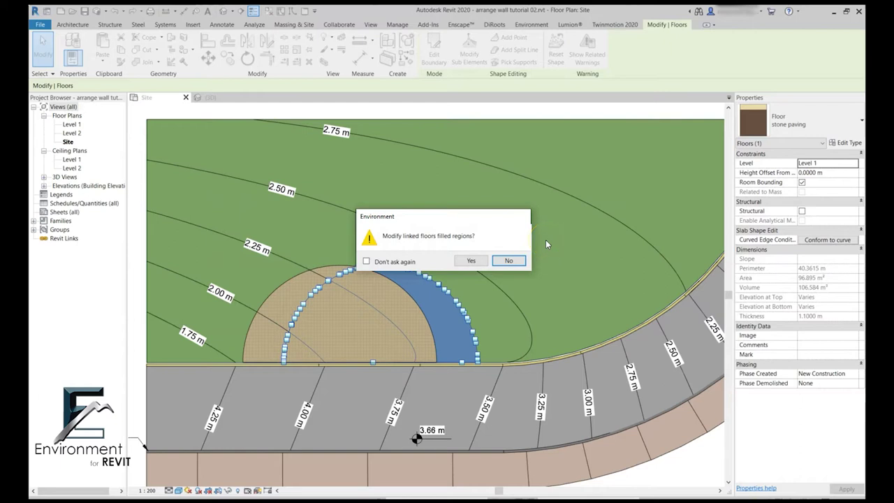
click(470, 261)
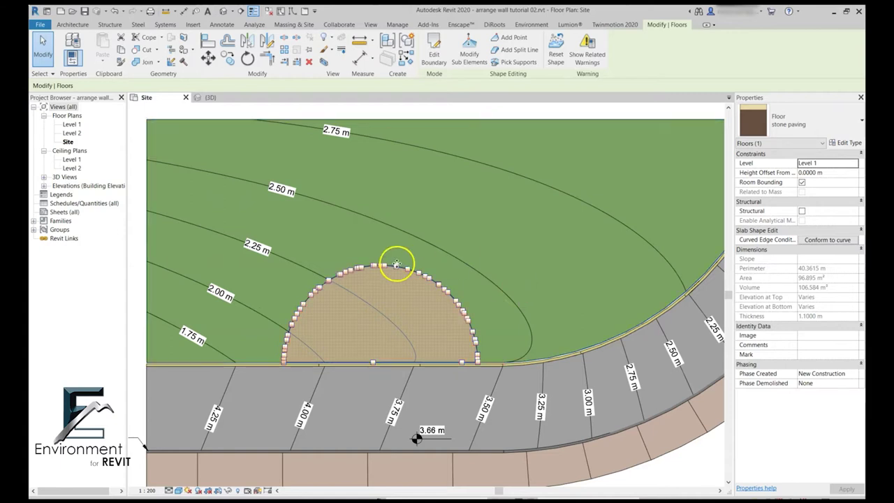
- Move the stone paving floor back to the left without modifying its linked filled region, and suppress this question in future
mouse_move(398, 261)
mouse_down()
mouse_move(417, 265)
mouse_move(383, 268)
mouse_up()
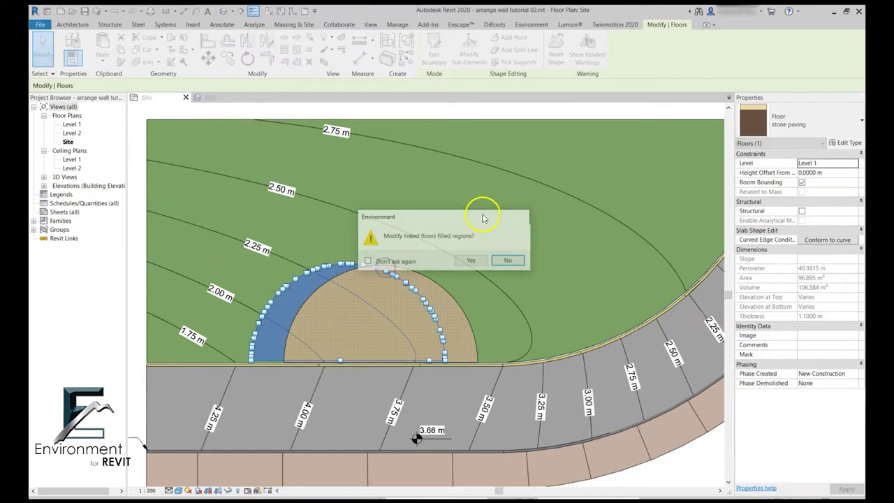
click(367, 261)
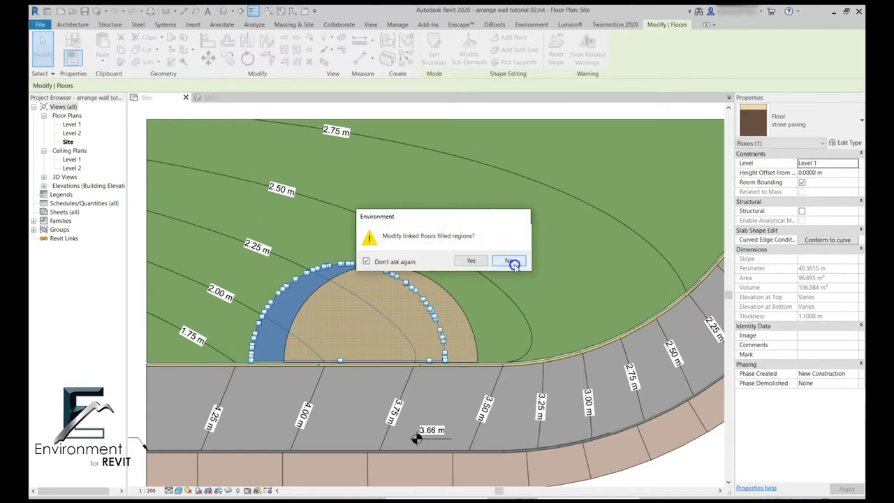
click(510, 261)
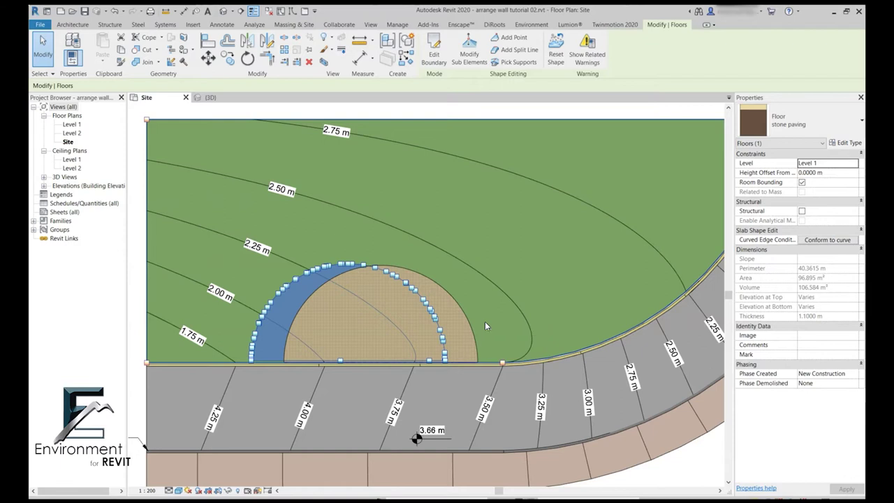
click(459, 297)
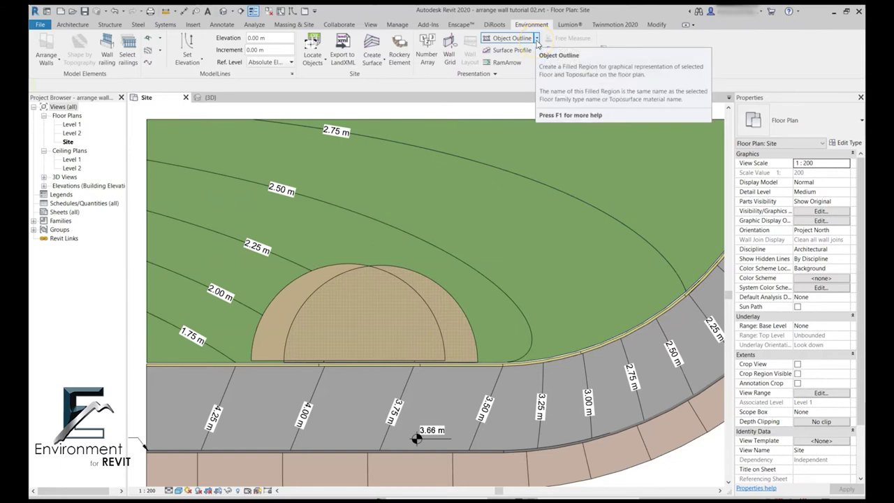
- Update the Object Outline elements in the current view only, so the filled region matches the moved floor
click(537, 40)
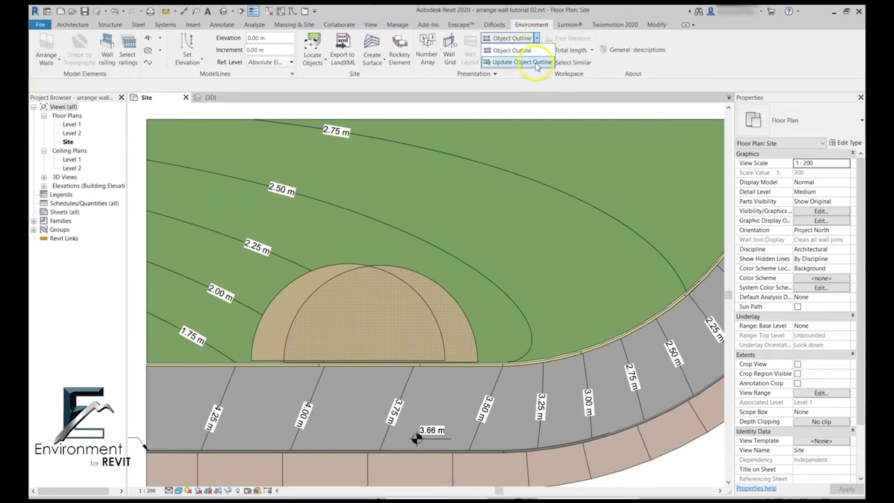
click(540, 66)
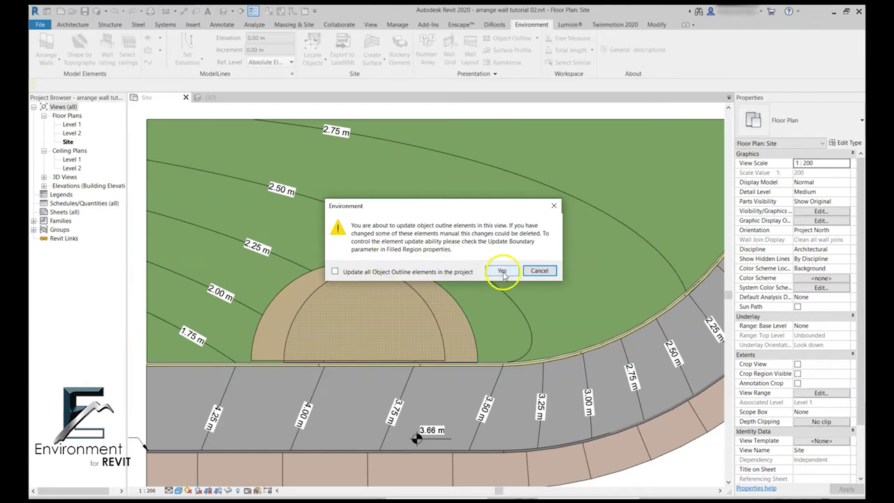
click(502, 271)
click(459, 426)
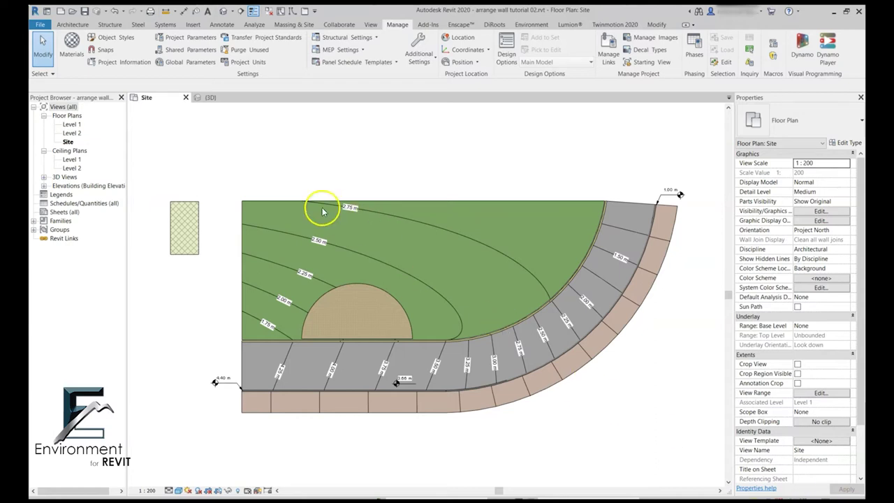
- Check the type of the small hatched region beside the site and create an Object Outline from the Grass floor with the existing region type
click(184, 251)
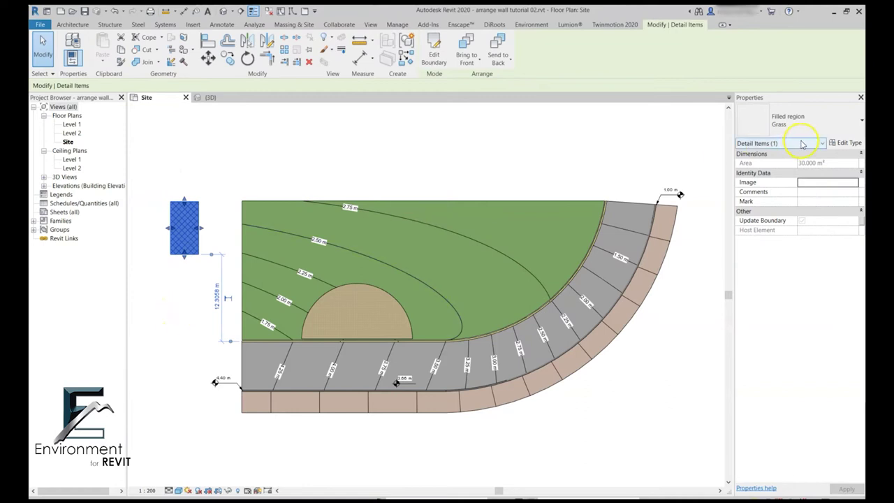
click(504, 202)
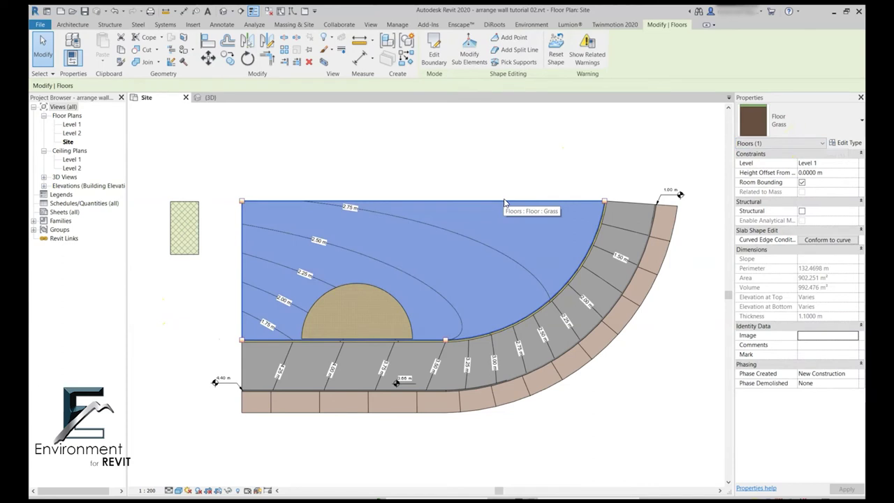
click(526, 25)
click(527, 39)
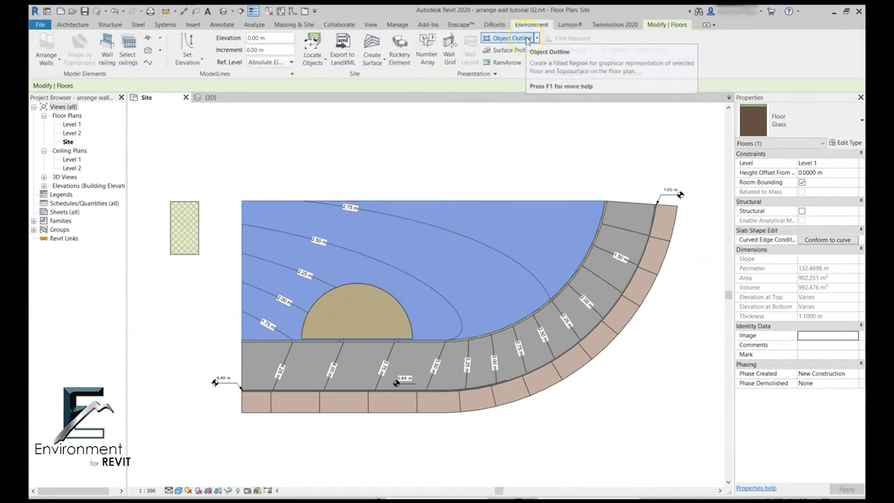
click(527, 39)
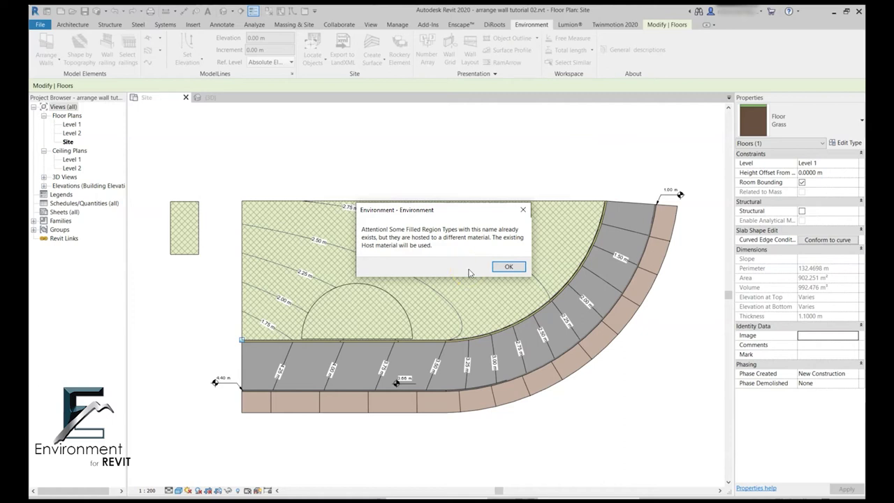
click(508, 266)
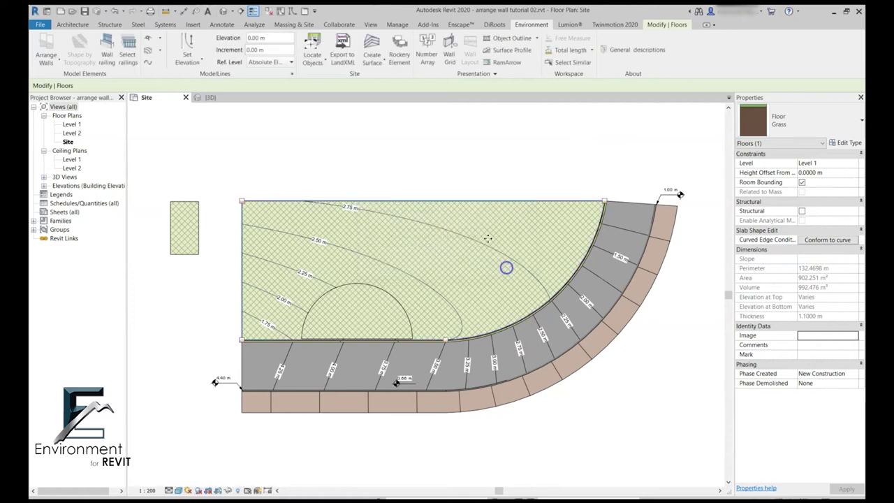
- Undo the Object Outline made from the Grass floor
click(454, 202)
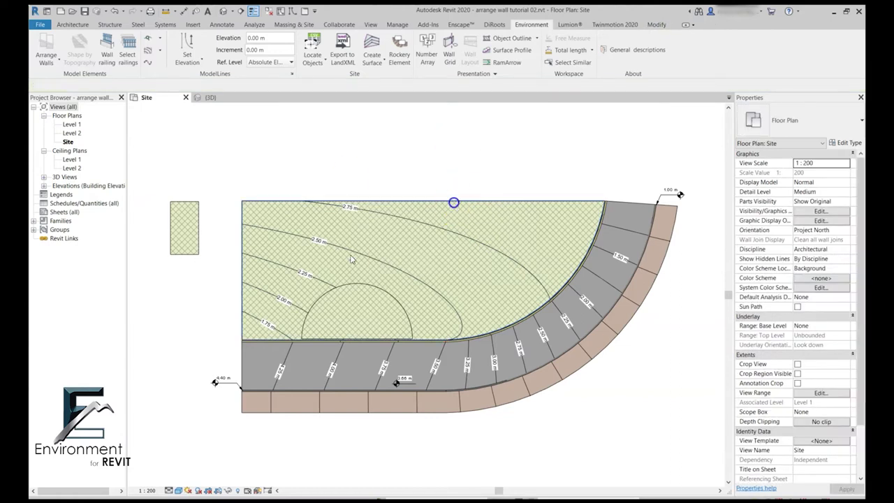
click(454, 202)
click(452, 162)
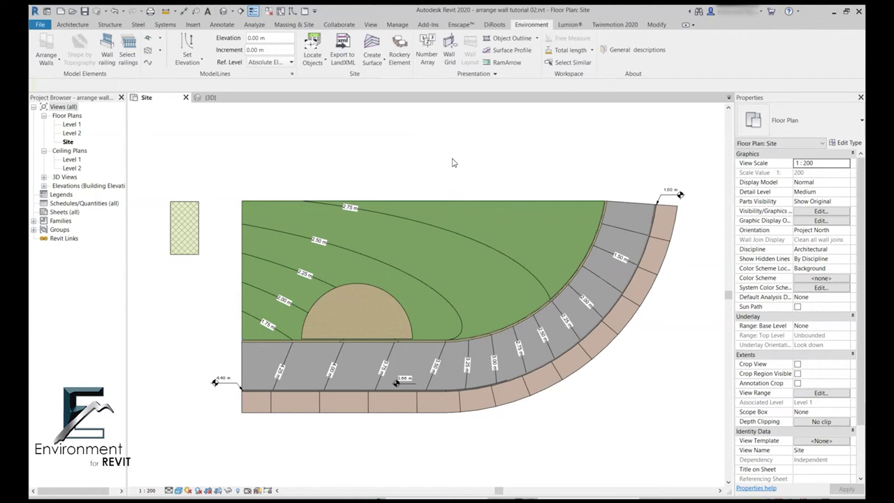
- Rename the Grass floor's type to Grass-site
click(489, 200)
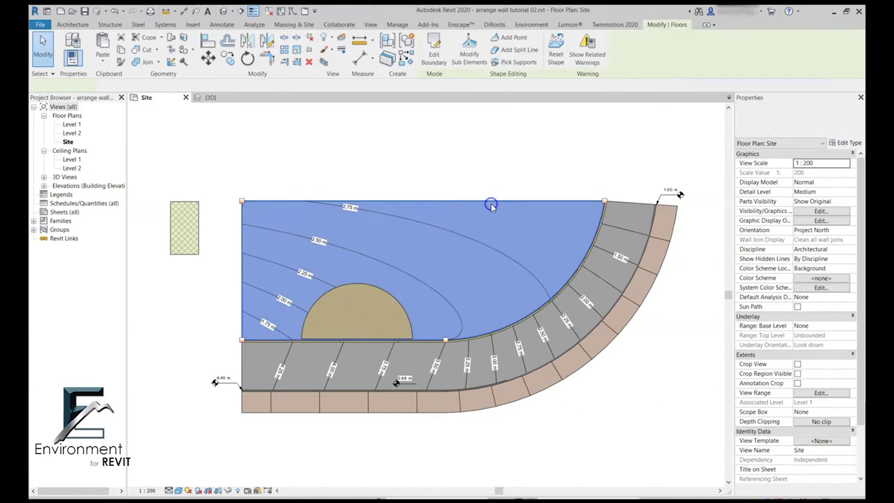
click(860, 145)
click(434, 135)
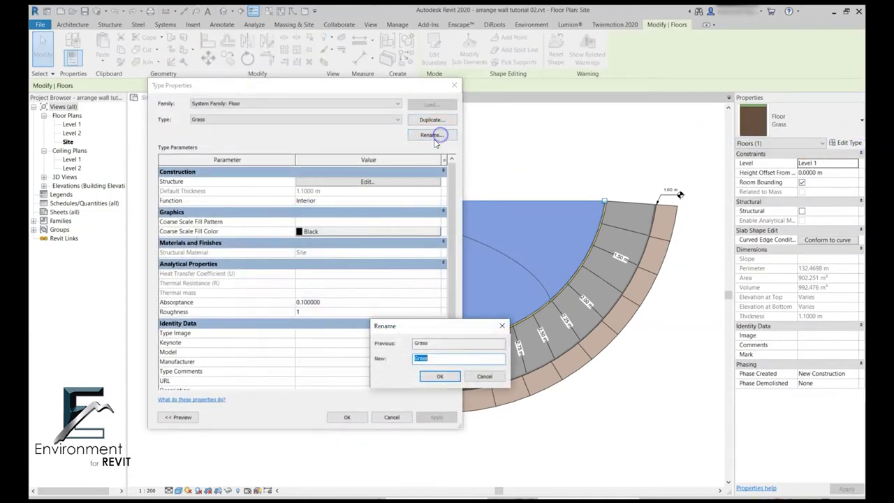
click(447, 358)
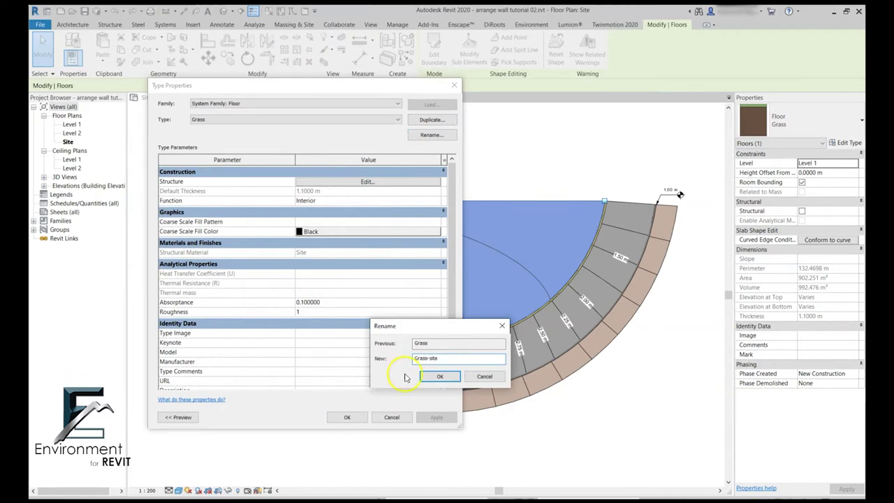
click(437, 377)
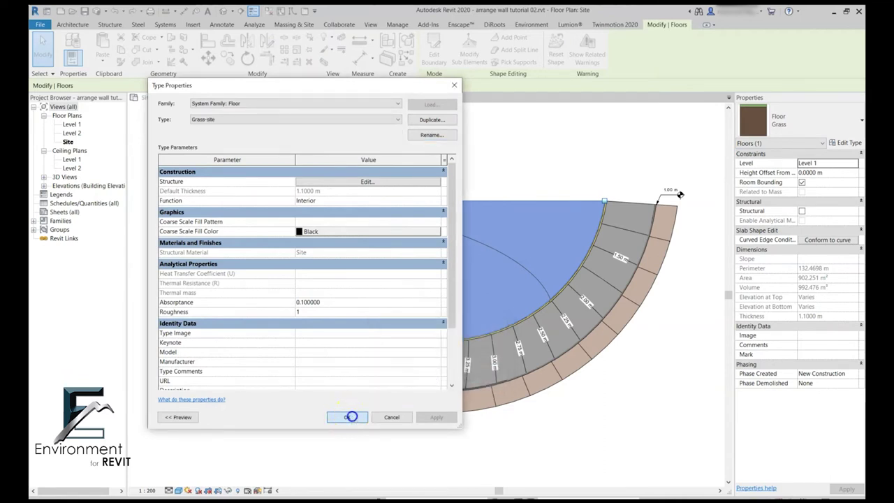
click(345, 417)
- Create an Object Outline from the Grass-site floor and send its filled region to the back
click(532, 24)
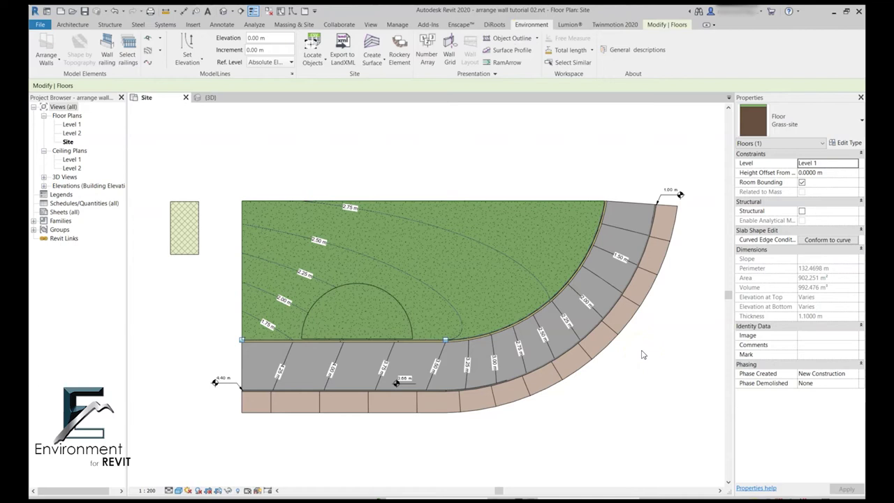
click(520, 201)
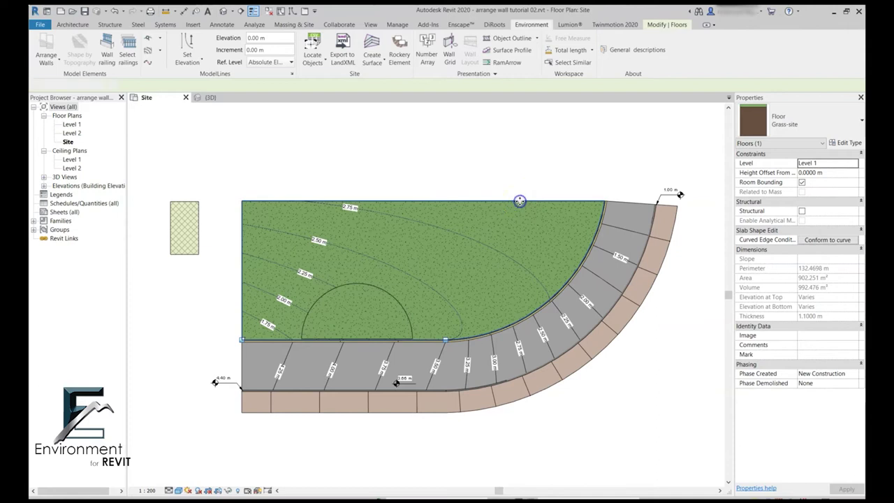
click(520, 202)
click(498, 43)
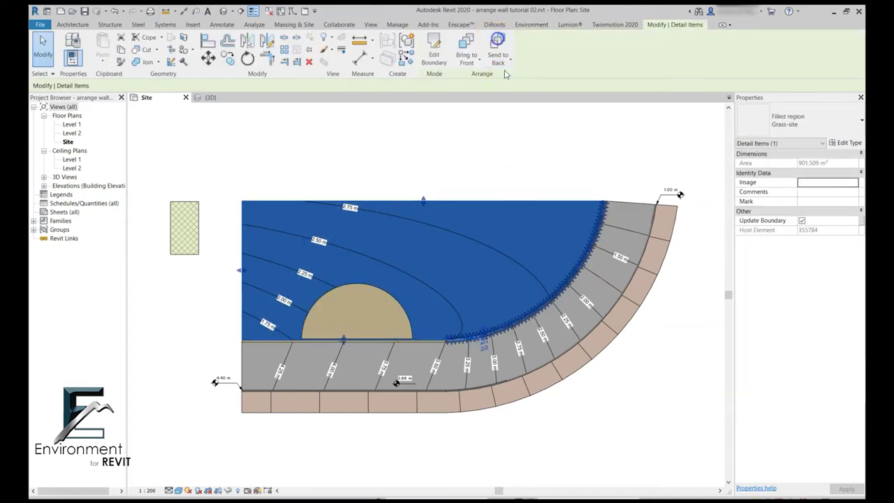
click(539, 154)
click(538, 152)
- Edit the Grass-site floor's boundary by moving its left edge outward, and update the floor contours and linked filled region
click(508, 205)
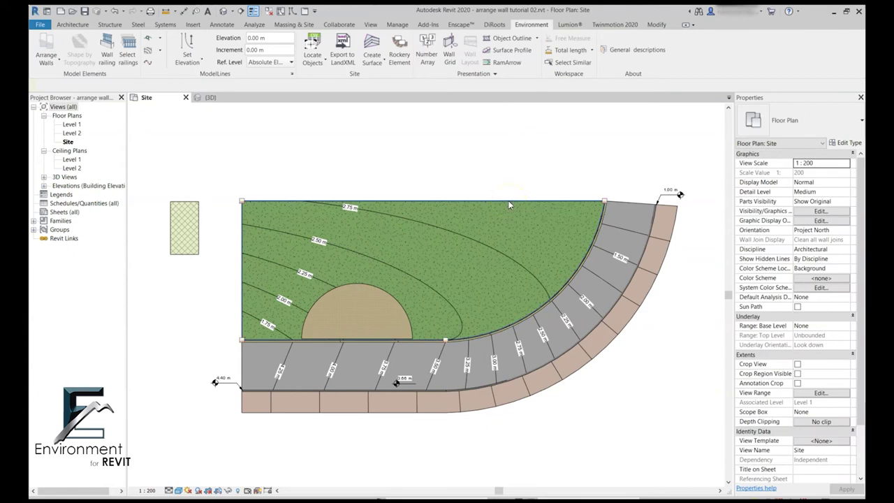
click(508, 204)
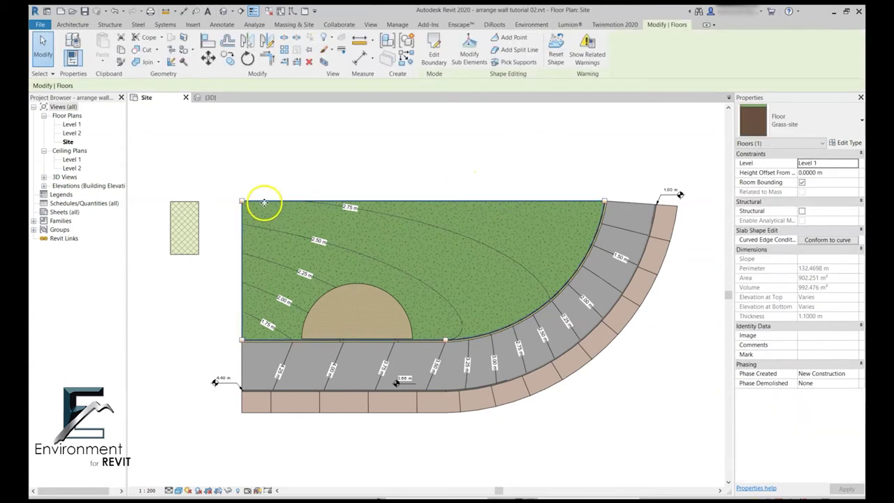
click(434, 51)
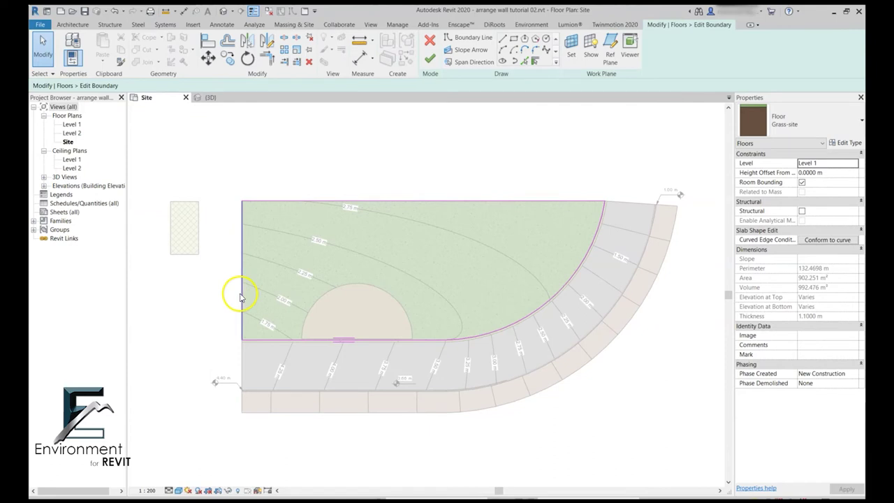
click(241, 293)
drag(241, 293, 226, 293)
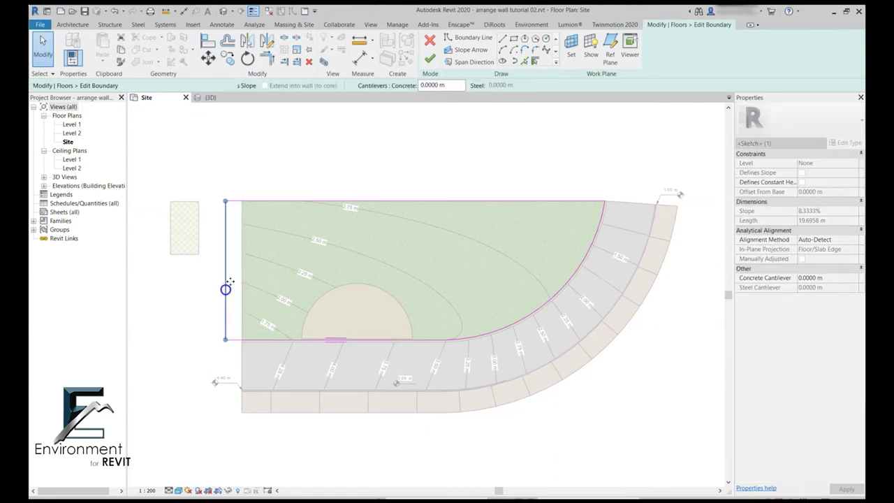
click(430, 62)
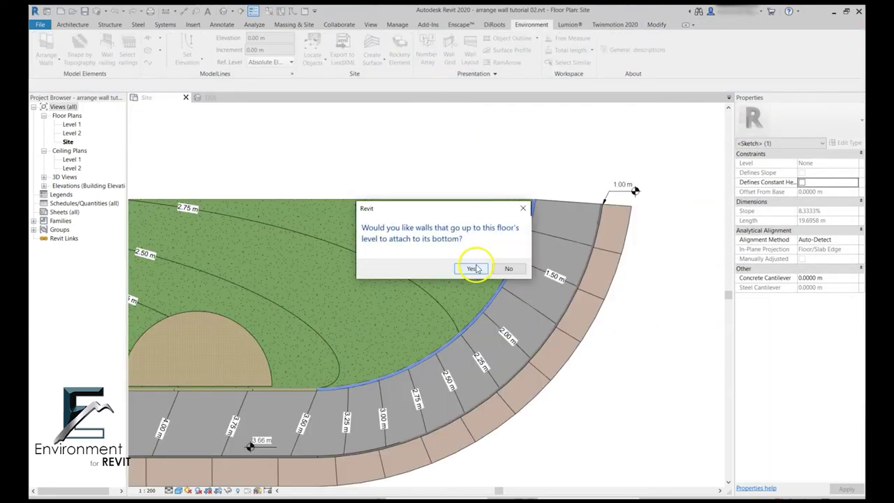
click(475, 266)
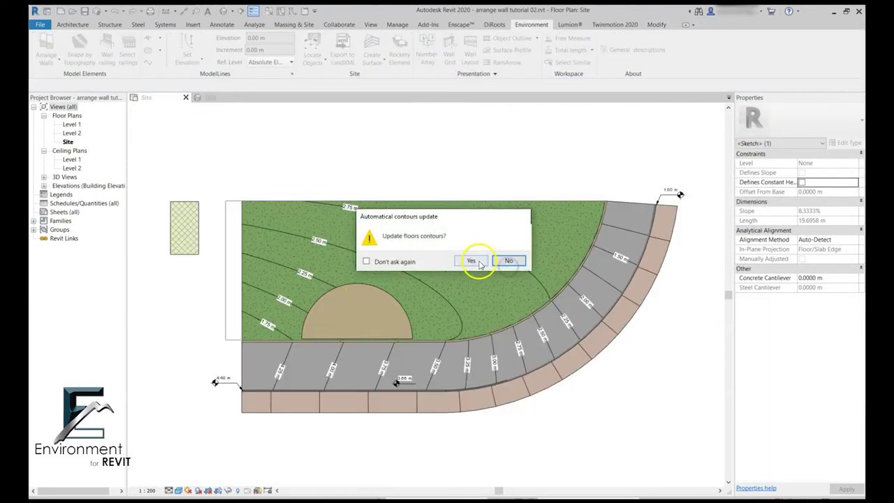
click(478, 262)
key(Return)
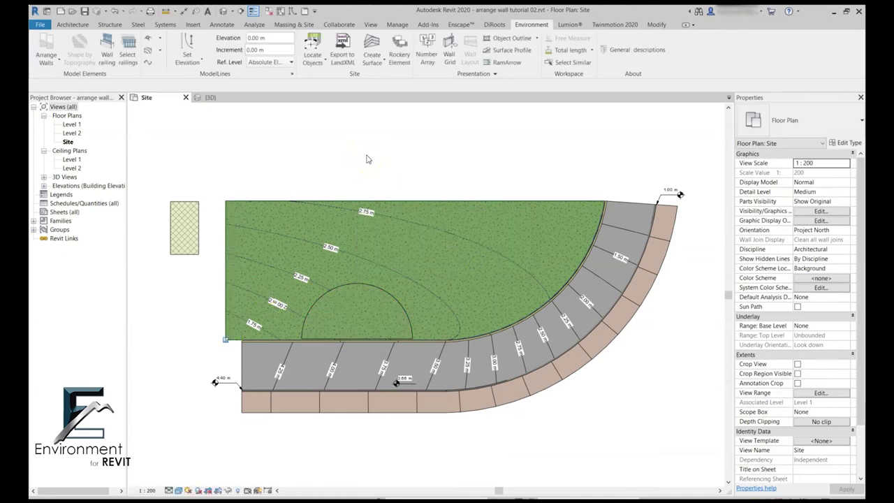
- Turn off Update Boundary for the Grass-site filled region
click(279, 214)
click(391, 361)
click(475, 200)
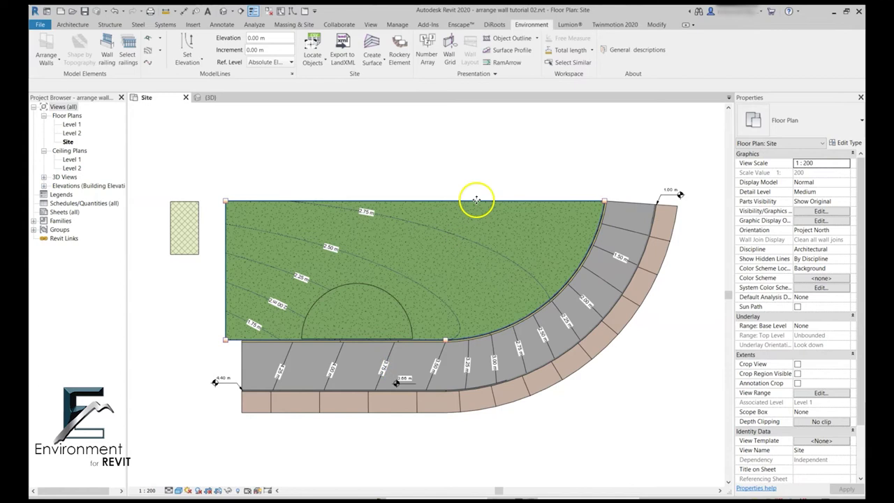
click(473, 160)
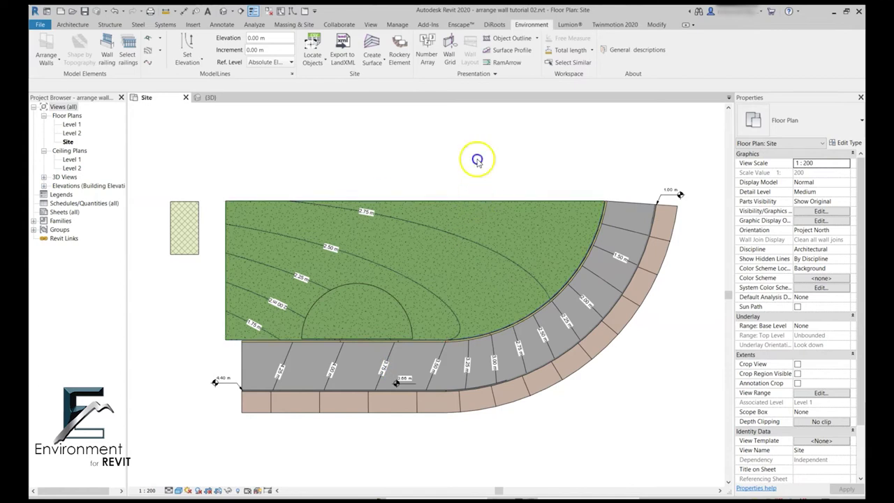
click(481, 203)
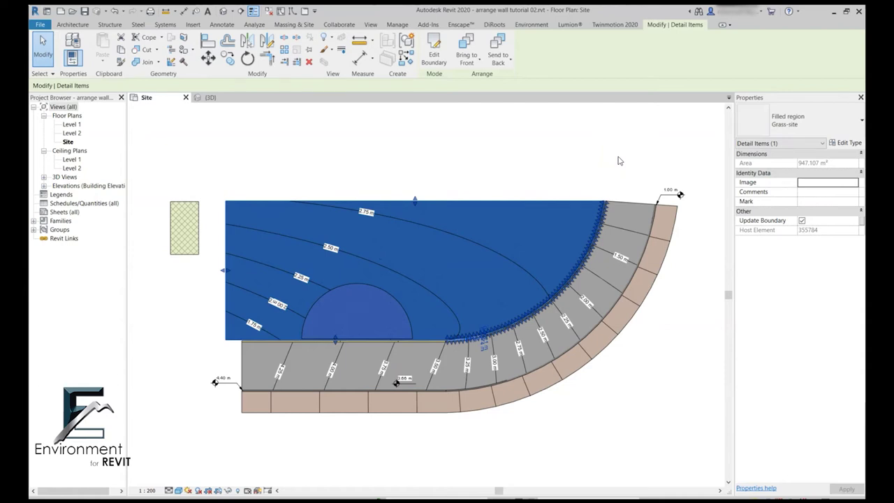
click(220, 370)
click(578, 205)
click(802, 221)
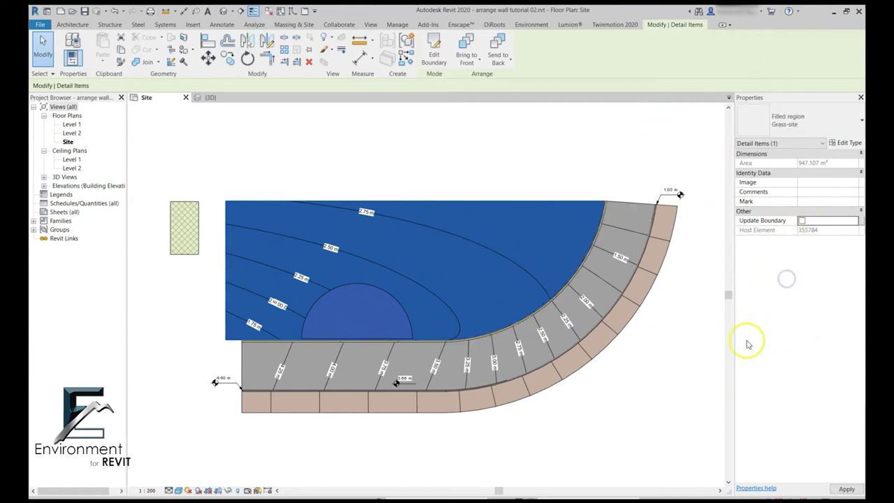
- Edit the Grass-site filled region's boundary, adding the semicircular area's arc with Pick Lines and splitting the lower edge beneath it
click(433, 53)
click(469, 62)
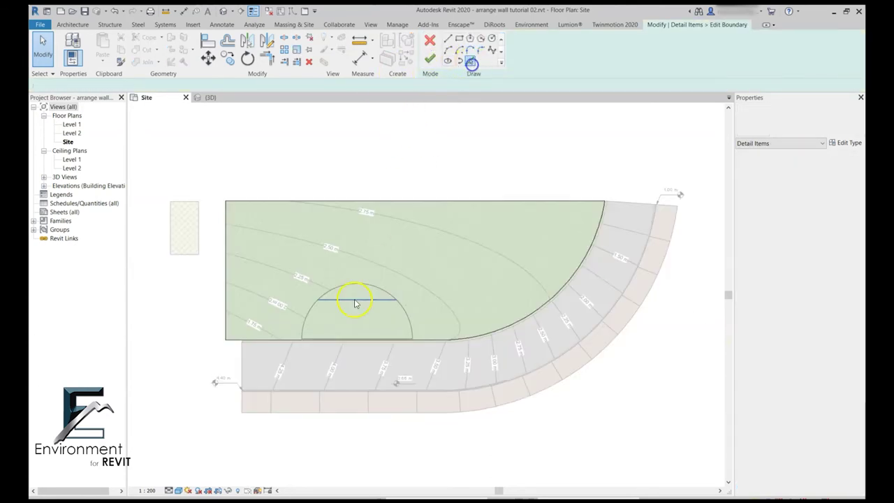
click(359, 282)
click(284, 37)
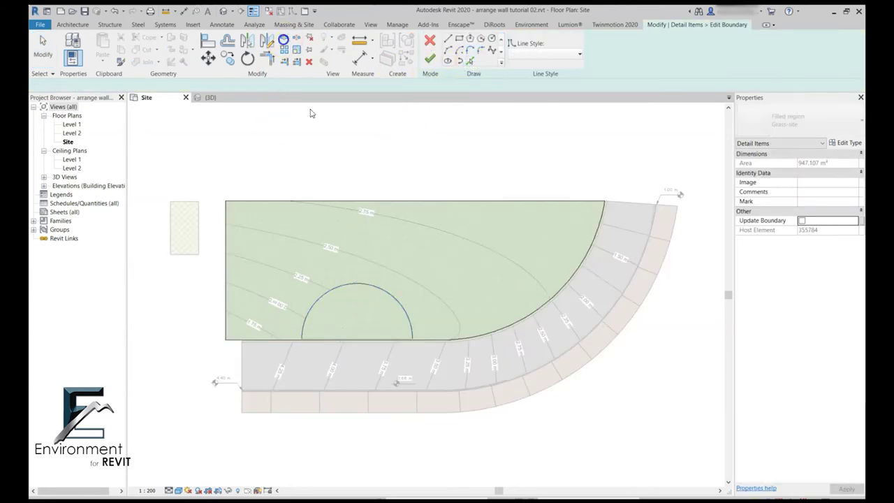
click(355, 338)
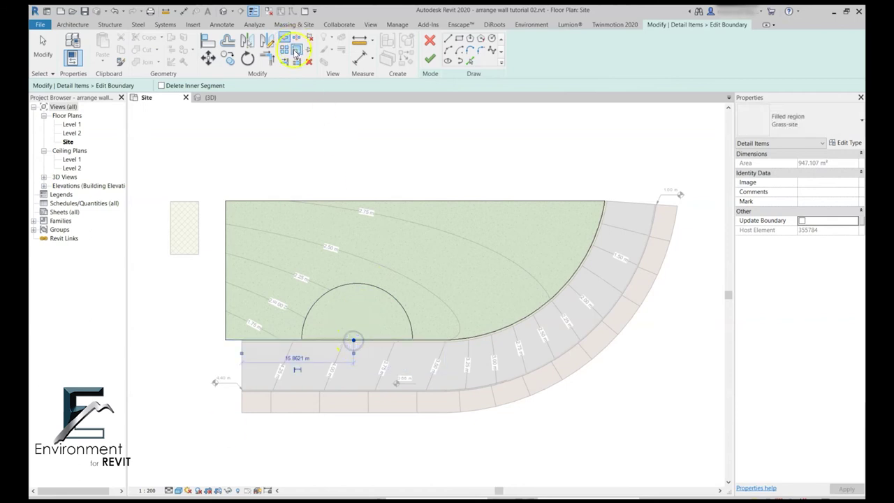
- Trim the split lower edge to both ends of the arc and finish the filled region's boundary
click(268, 60)
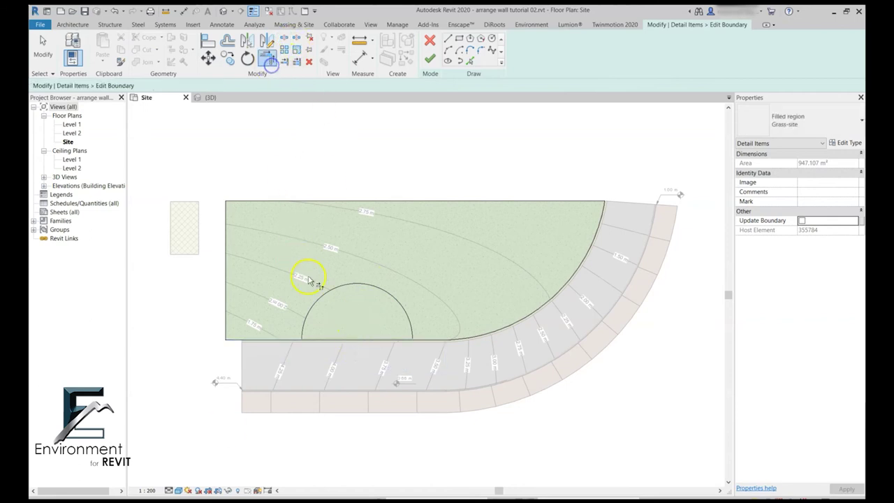
click(286, 340)
click(378, 294)
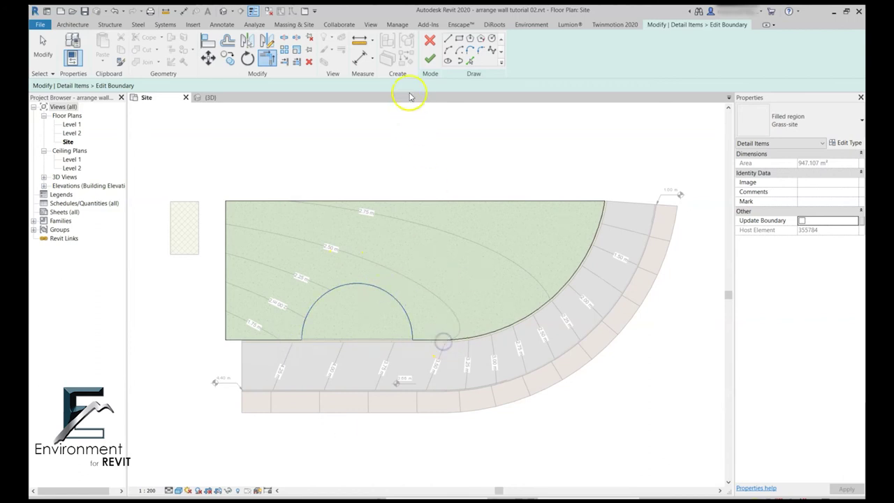
click(429, 58)
click(399, 154)
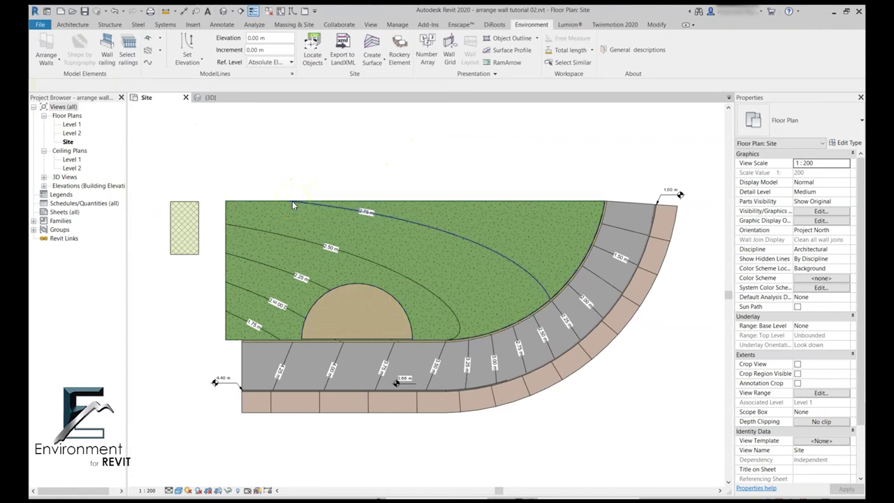
- Move the Grass-site and semicircular floors together up away from the road, modifying their linked filled regions
click(342, 205)
drag(565, 154, 221, 233)
drag(443, 146, 344, 322)
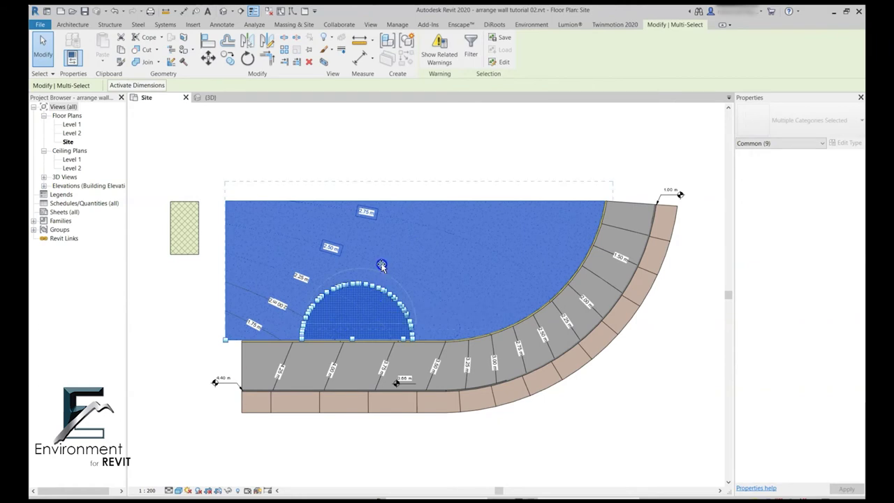
drag(382, 265, 407, 270)
click(465, 260)
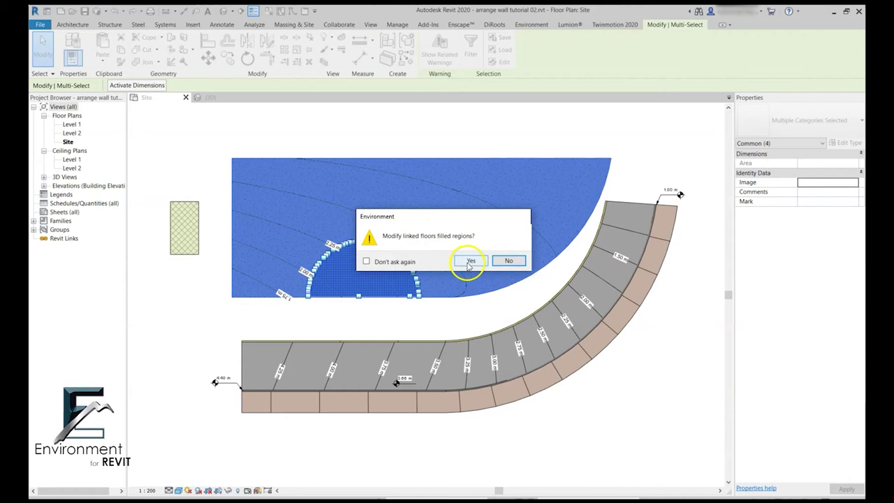
click(470, 262)
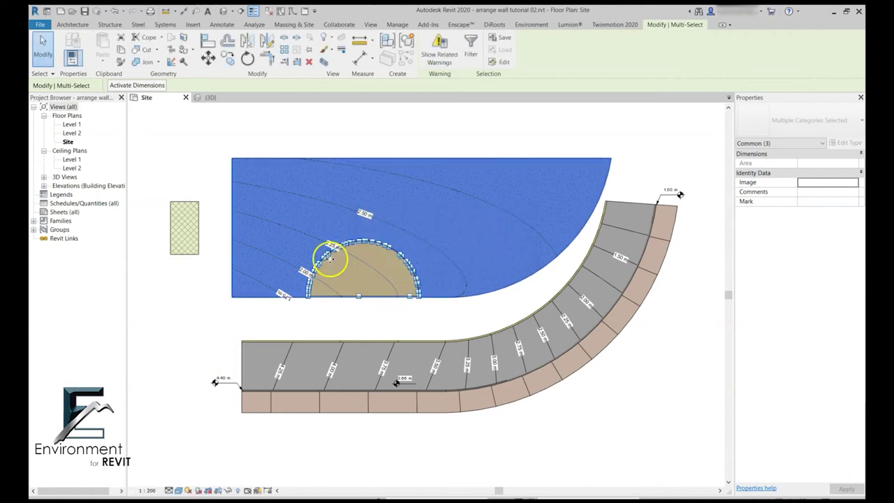
click(391, 315)
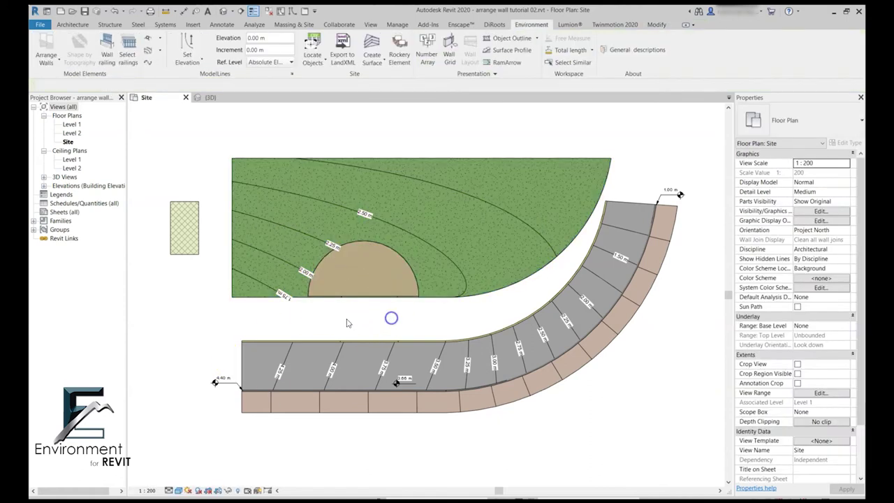
- Check the moved Grass-site filled region's boundary and properties, and undo the move of the floors
click(502, 160)
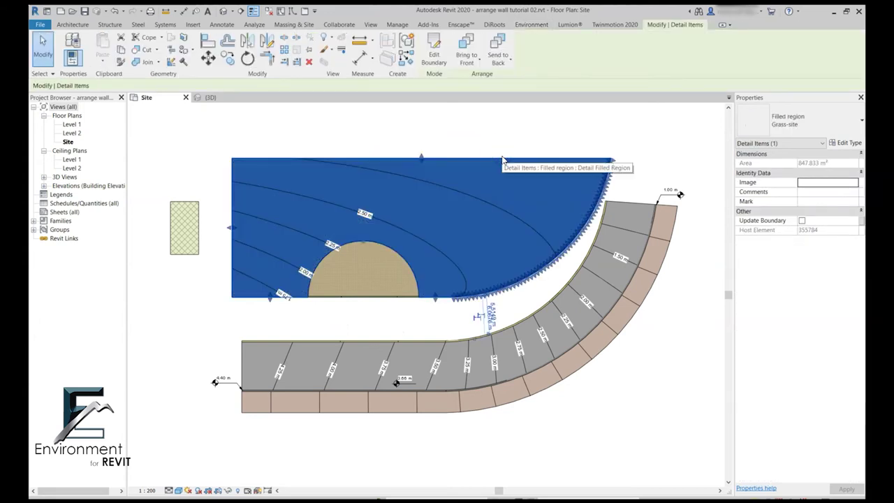
click(502, 142)
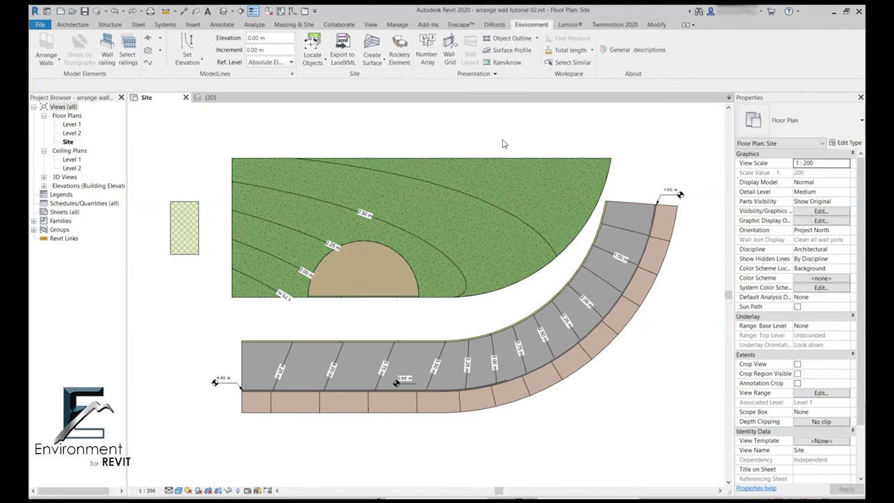
click(100, 468)
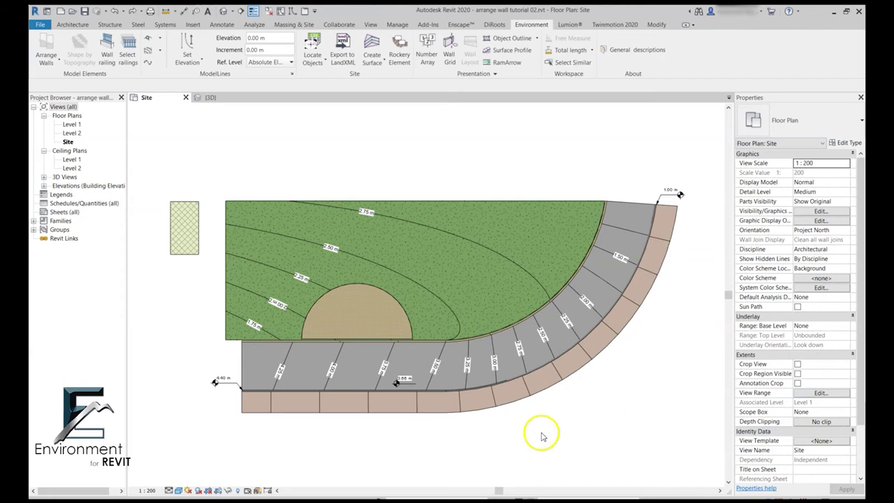
- Create an Object Outline from the stone paving 2 floor along the outer side of the road
click(433, 414)
click(433, 414)
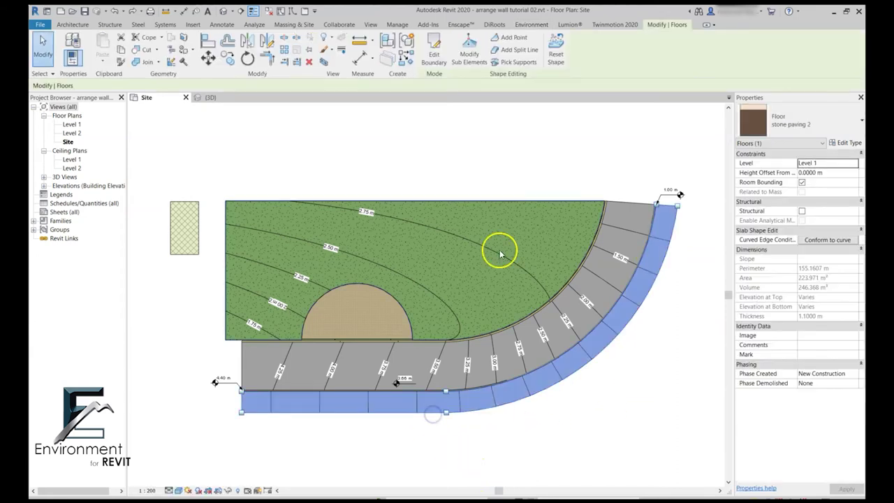
click(532, 24)
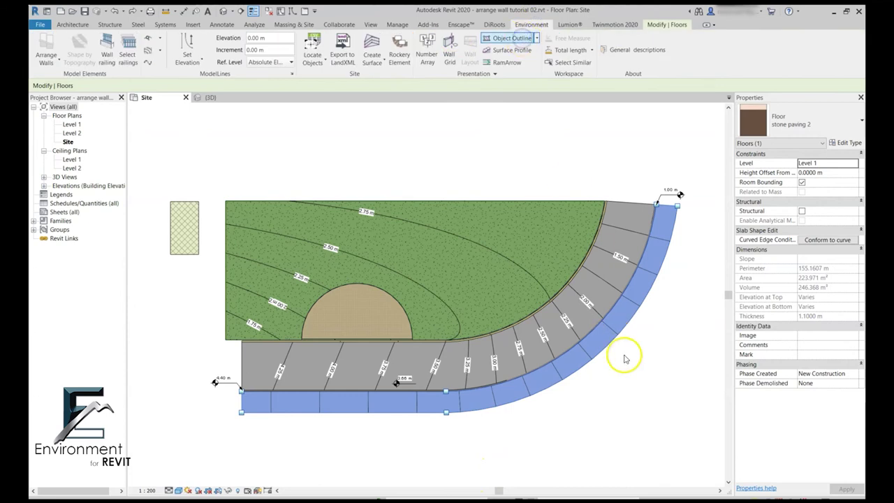
click(640, 400)
click(239, 411)
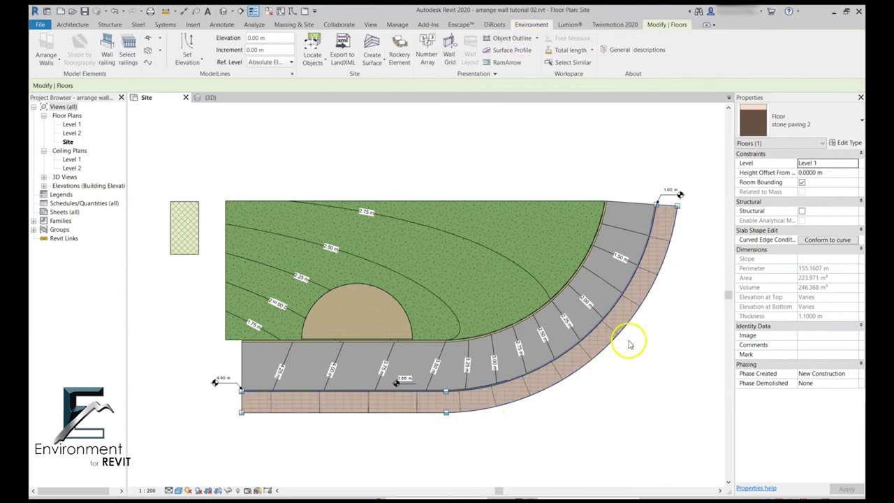
click(396, 435)
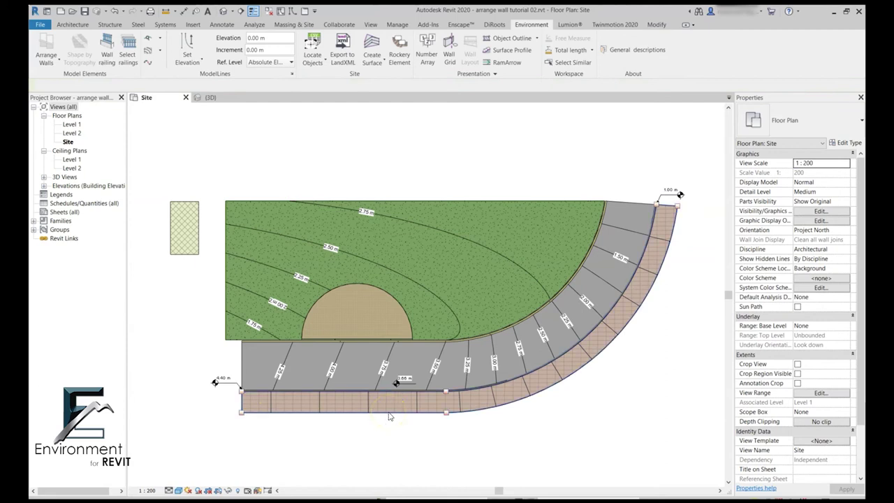
- Change the outer roadside floor to the stone paving type, updating the floor contours and the linked filled regions
click(388, 414)
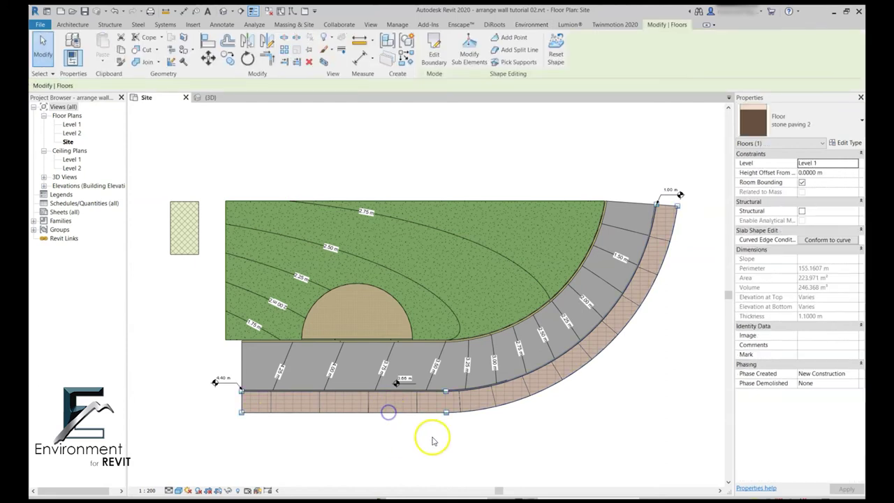
click(816, 123)
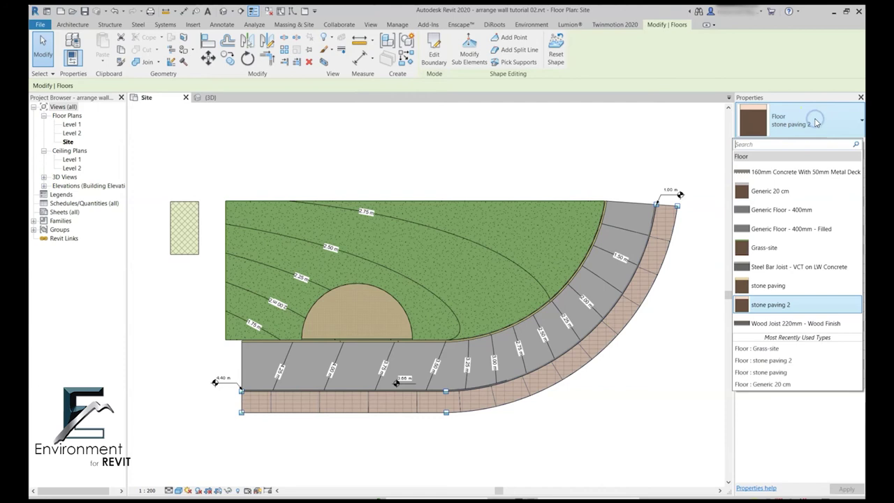
click(778, 287)
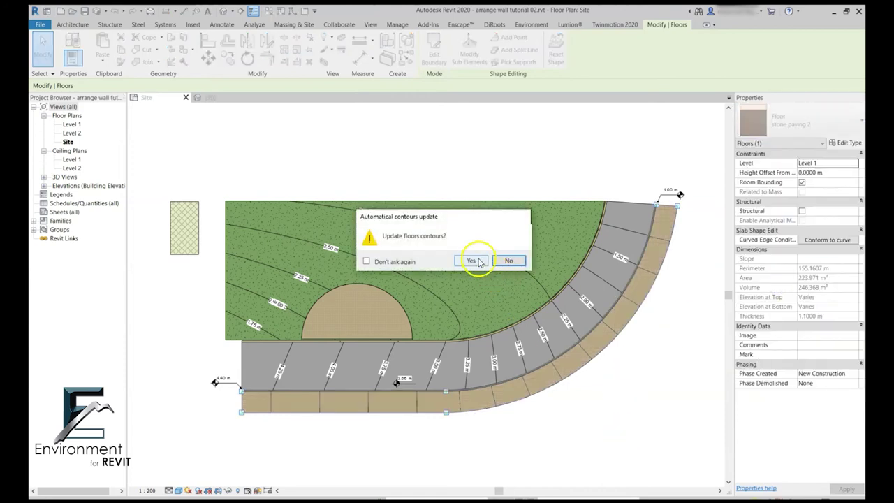
click(472, 261)
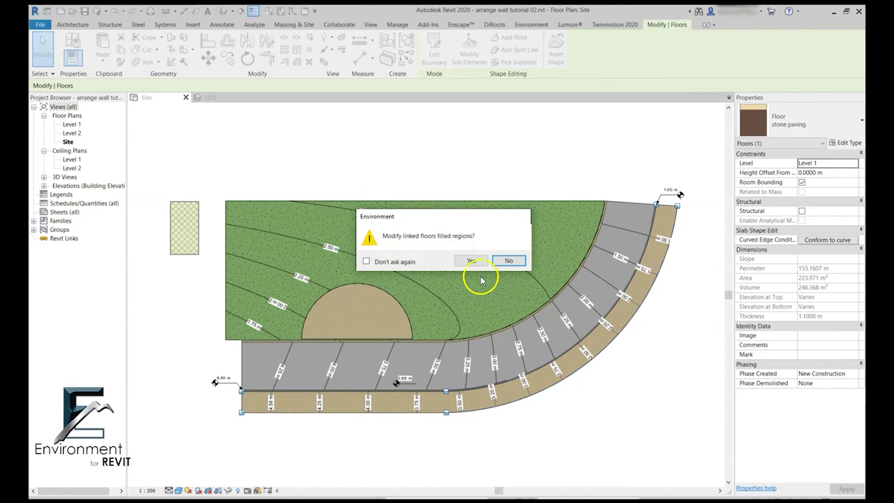
click(467, 261)
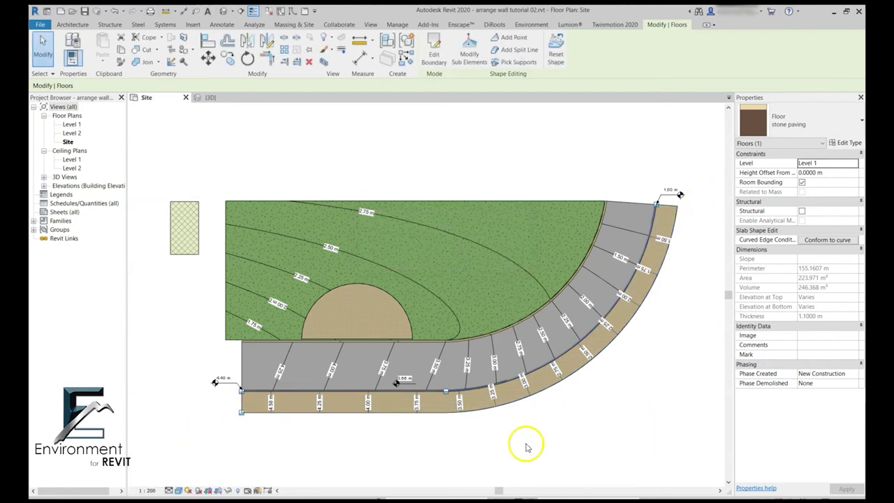
click(352, 430)
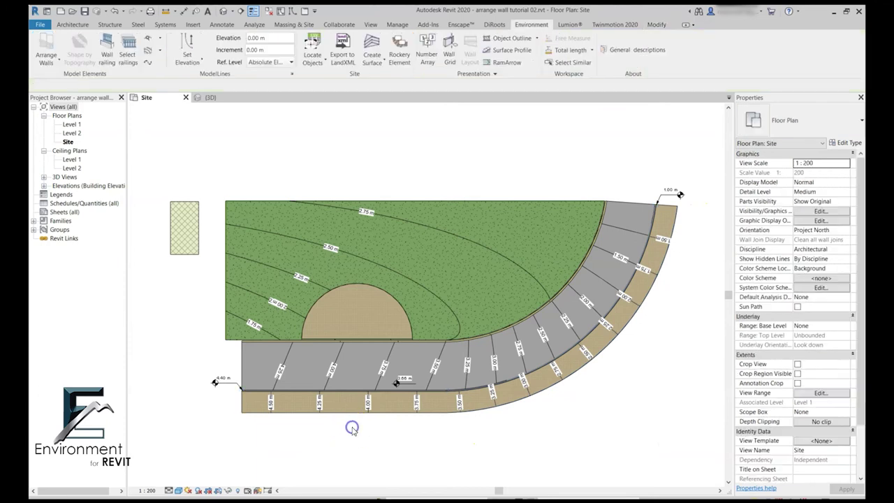
- Set the 0.2000 m top layer's material of the stone paving floor type to stone paving
click(347, 415)
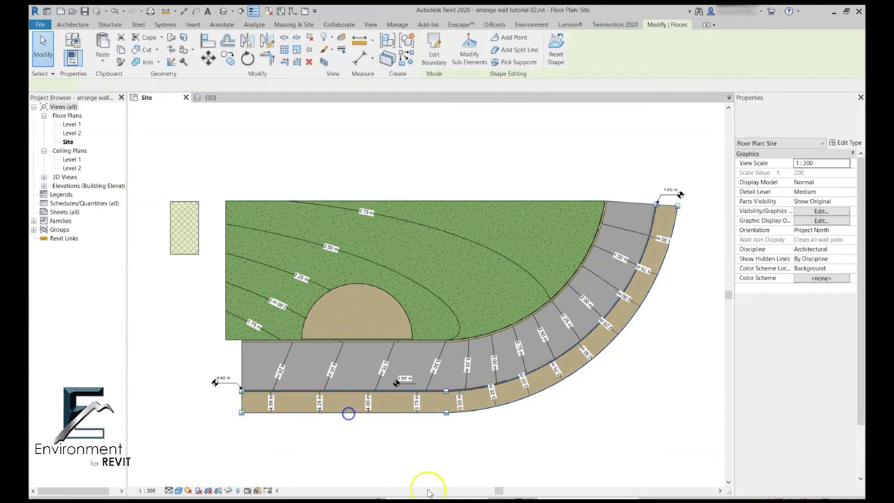
click(844, 145)
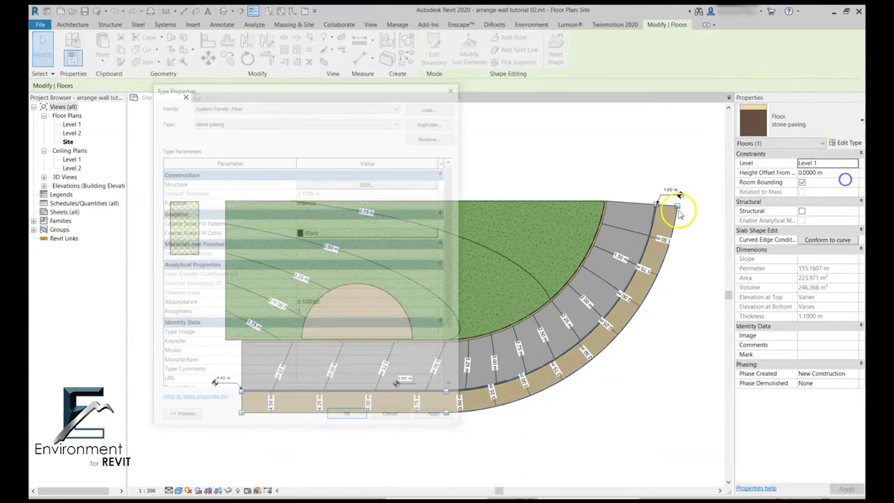
click(355, 183)
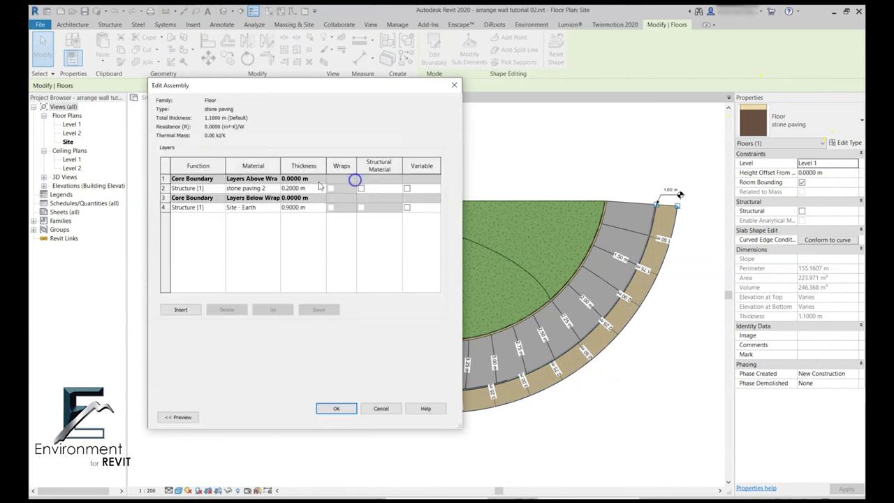
click(265, 189)
click(277, 188)
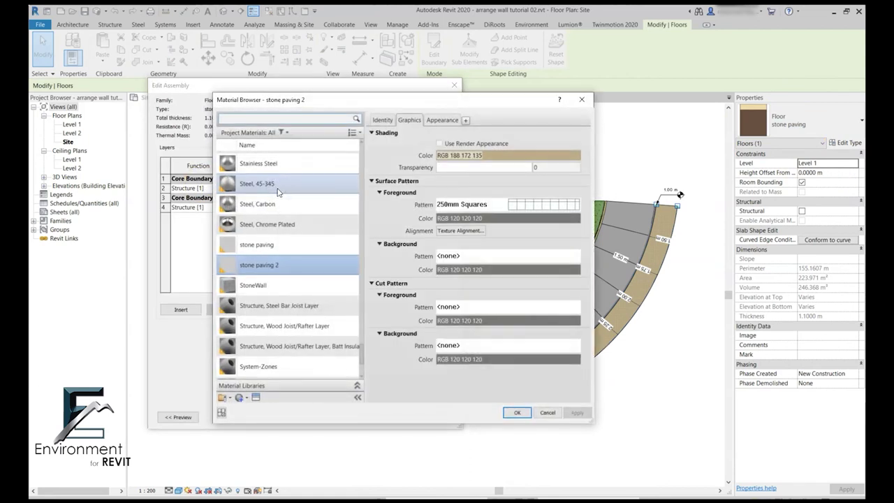
click(273, 244)
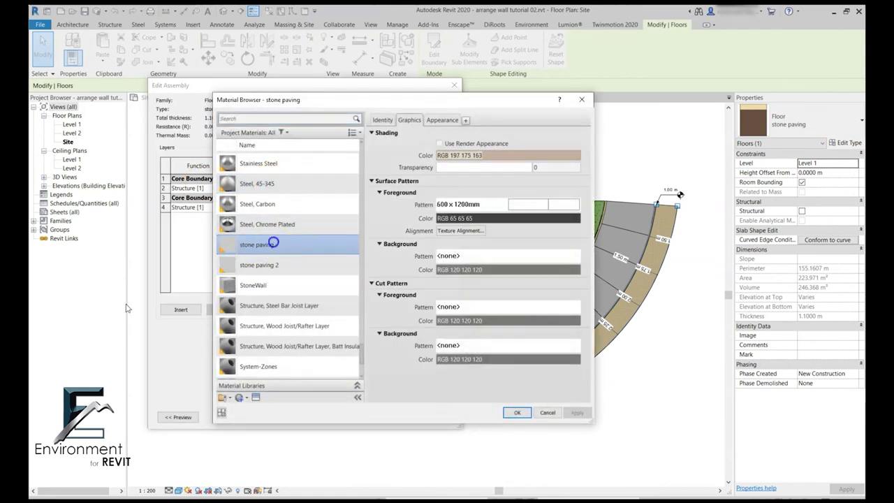
click(518, 413)
click(341, 409)
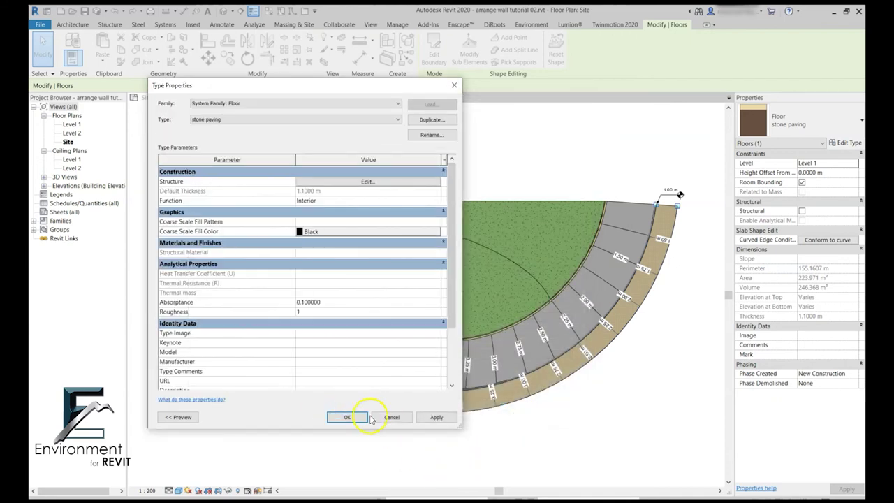
click(359, 418)
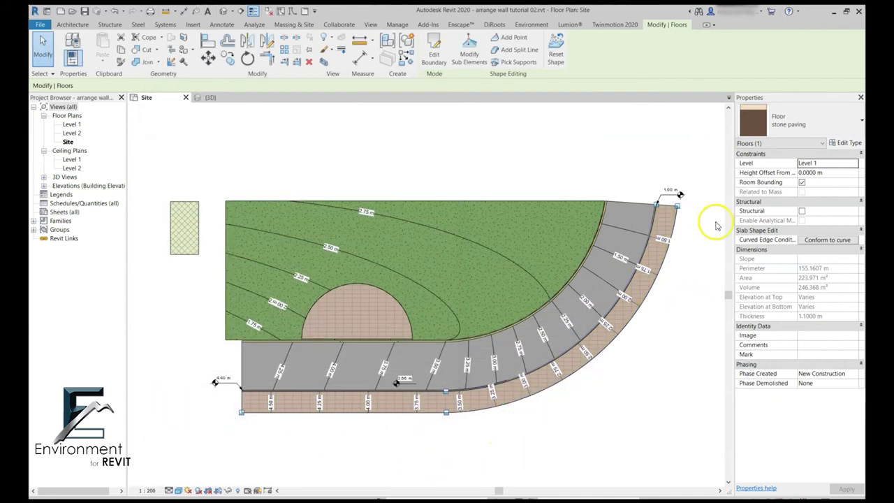
click(411, 452)
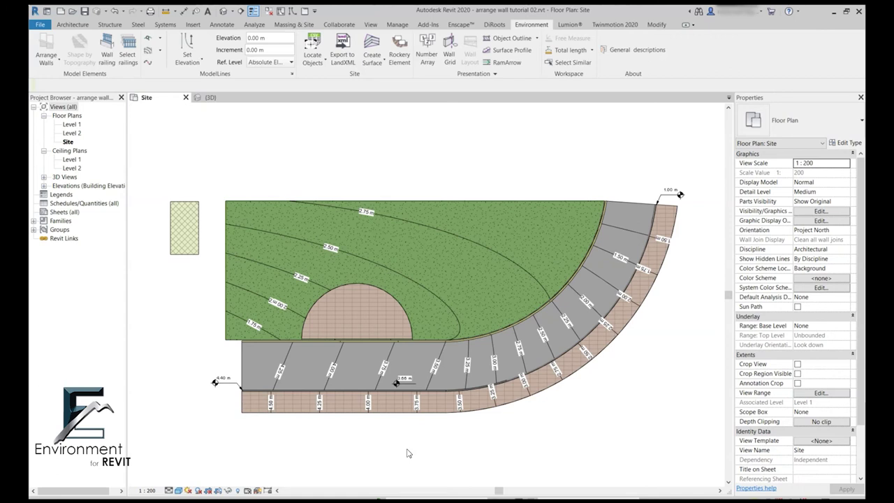
- Turn off Update Pattern in the type properties of the stone paving filled region along the outer roadside
click(398, 411)
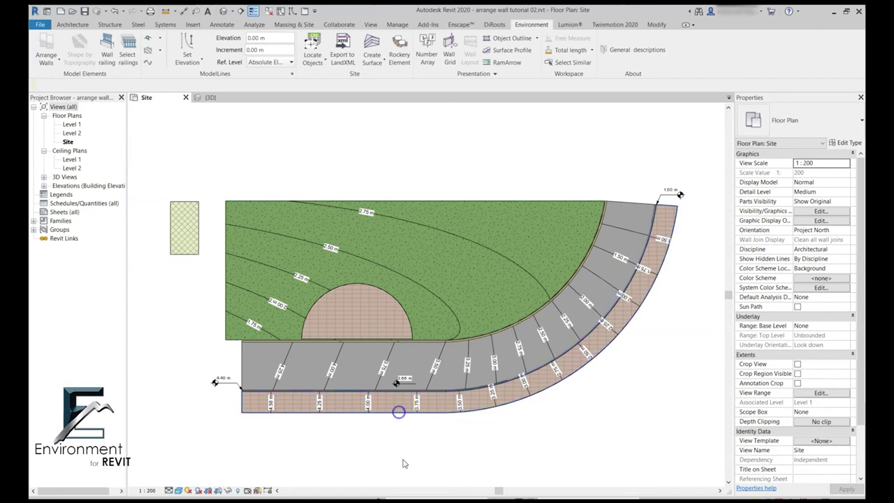
click(847, 143)
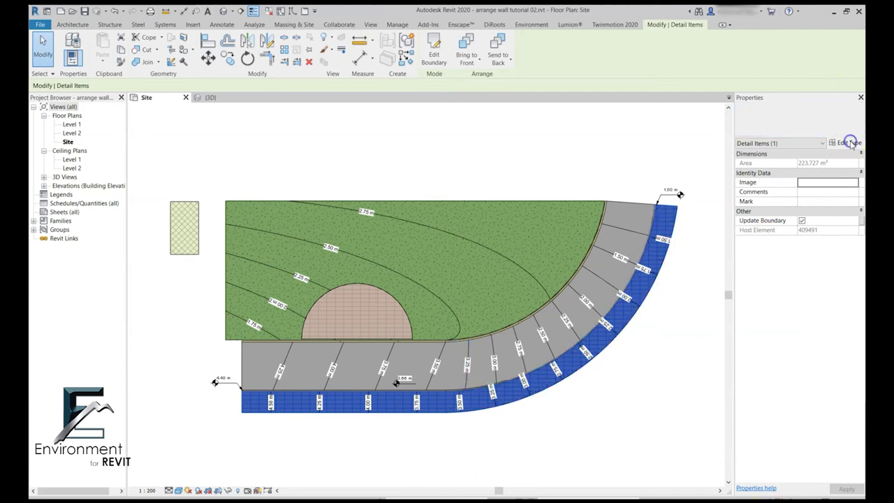
scroll(389, 226, down, 2)
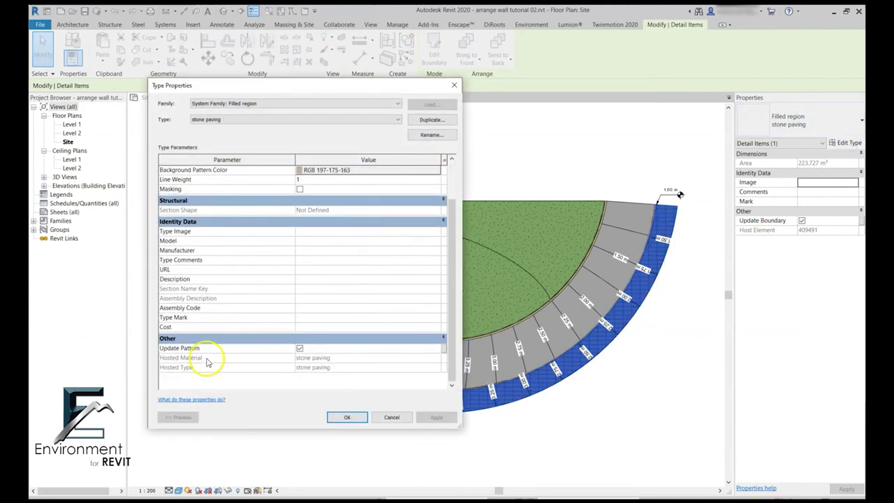
click(300, 348)
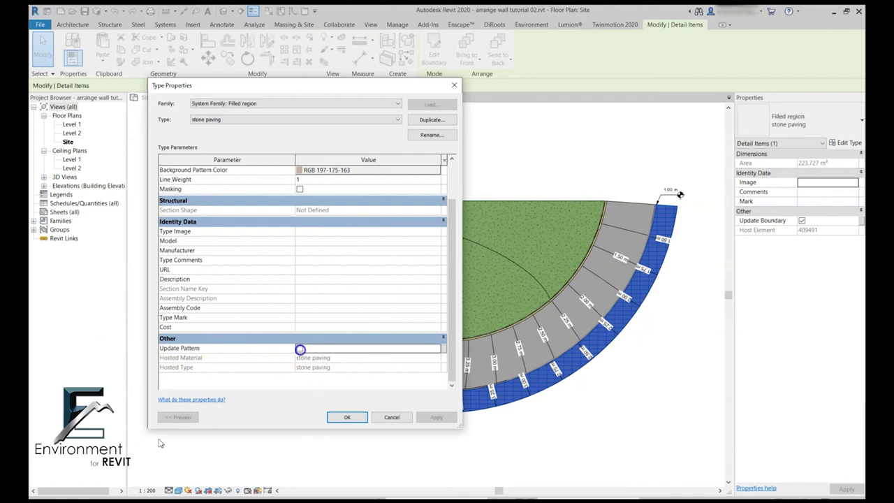
click(347, 417)
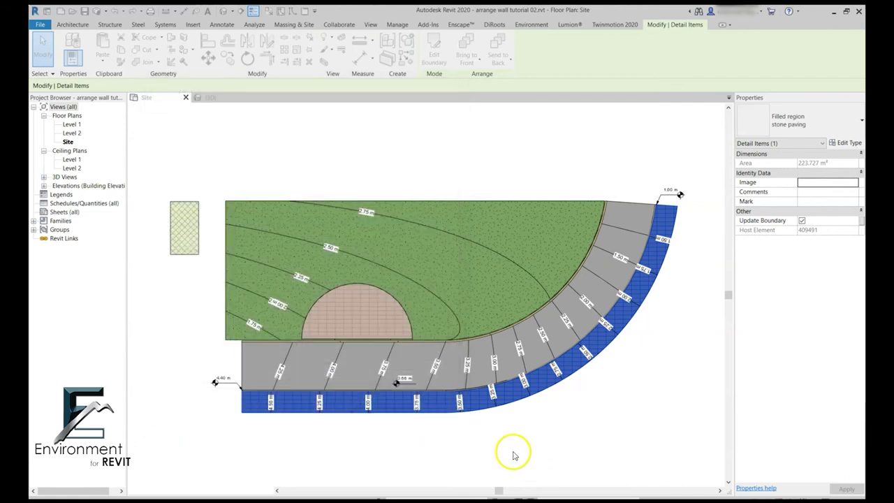
- Set the top structure layer of the stone paving floor type to the stone paving 2 material
click(431, 416)
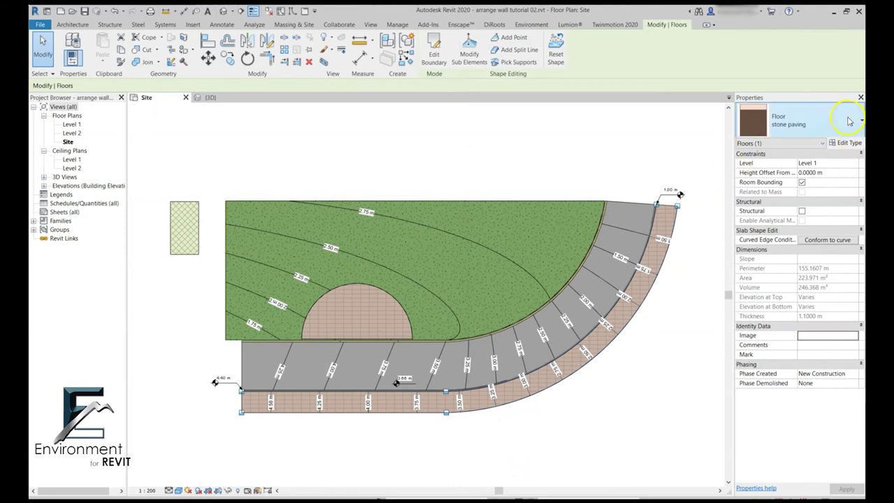
click(854, 143)
click(368, 182)
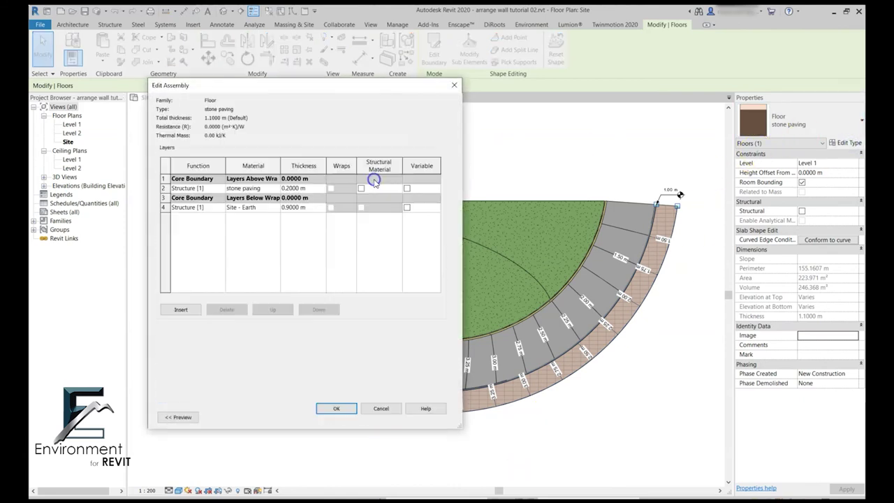
click(276, 187)
click(278, 188)
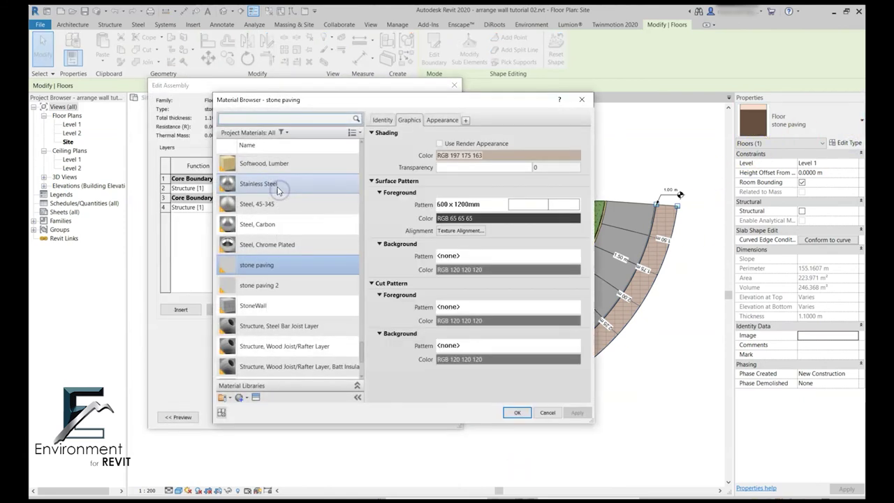
click(282, 286)
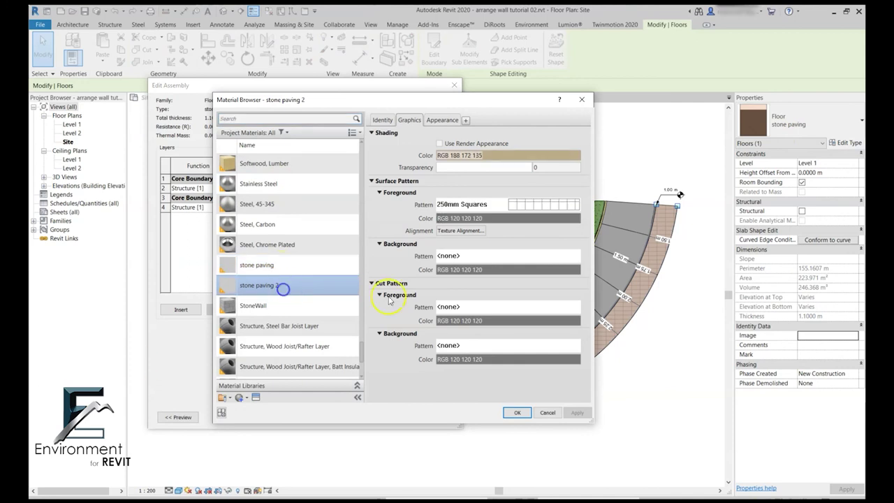
click(518, 412)
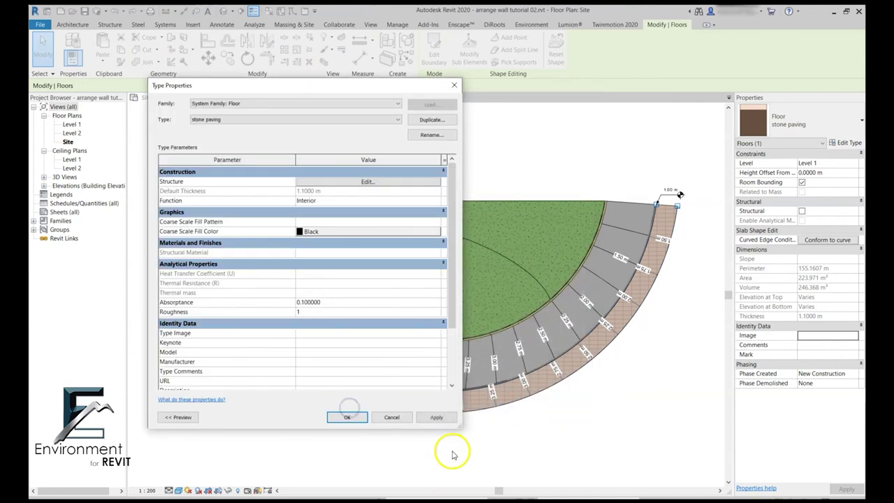
click(343, 414)
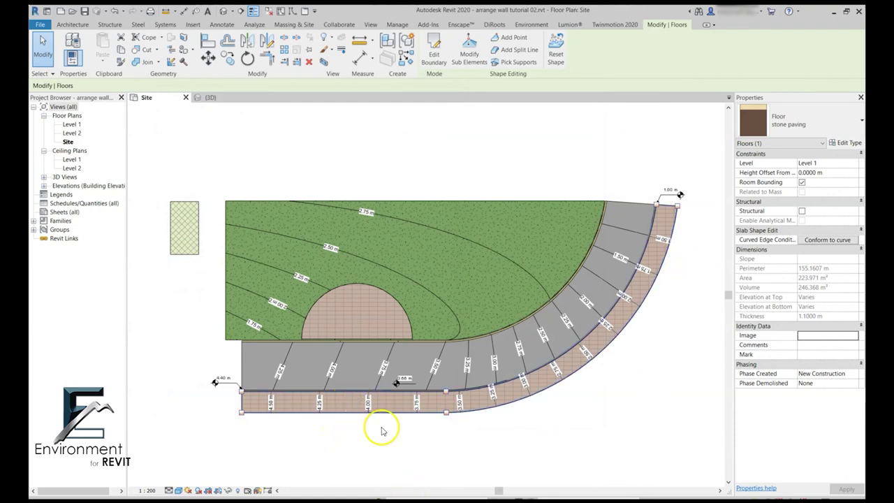
click(436, 458)
- Temporarily hide the outer filled region to examine the floor beneath it, and restore the hidden region
click(336, 404)
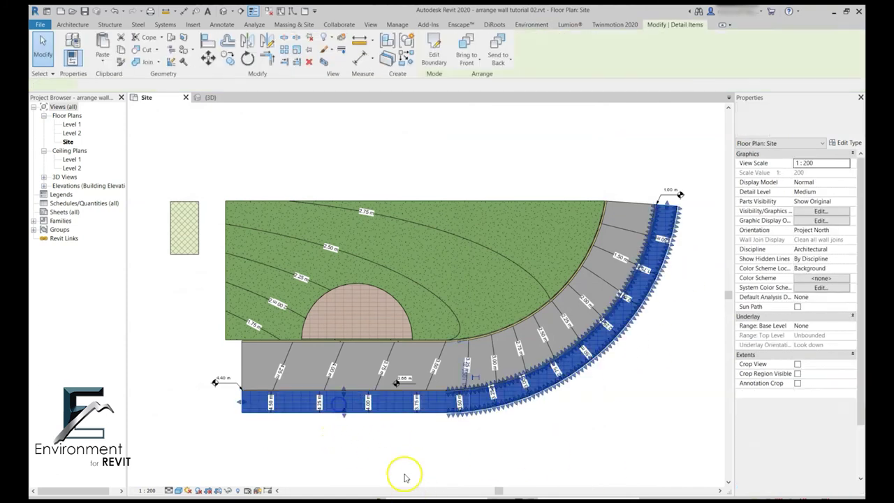
key(h)
key(h)
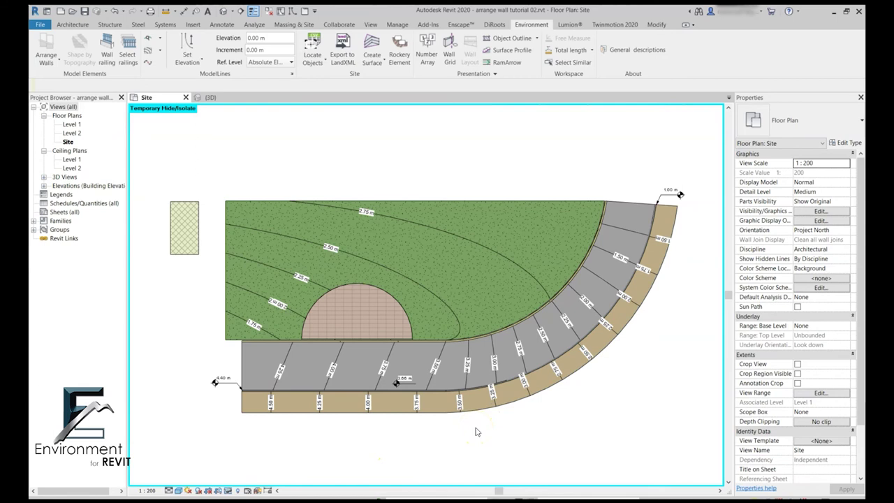
key(h)
key(r)
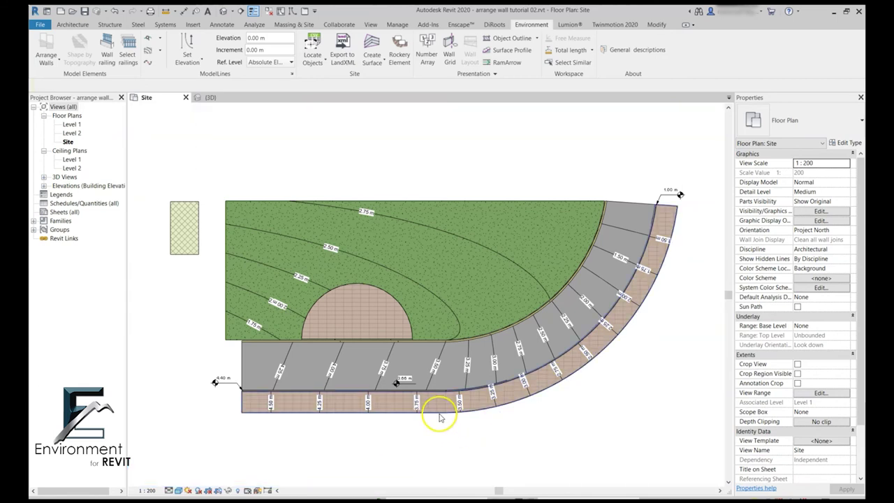
- Move the outer stone paving floor down and to the left, updating contours and linked filled regions, and undo the move
click(438, 413)
drag(438, 413, 398, 451)
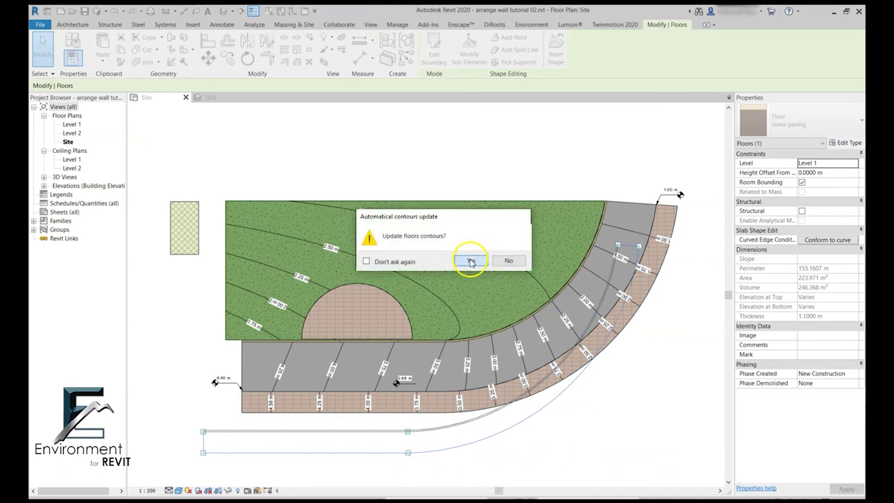
click(471, 261)
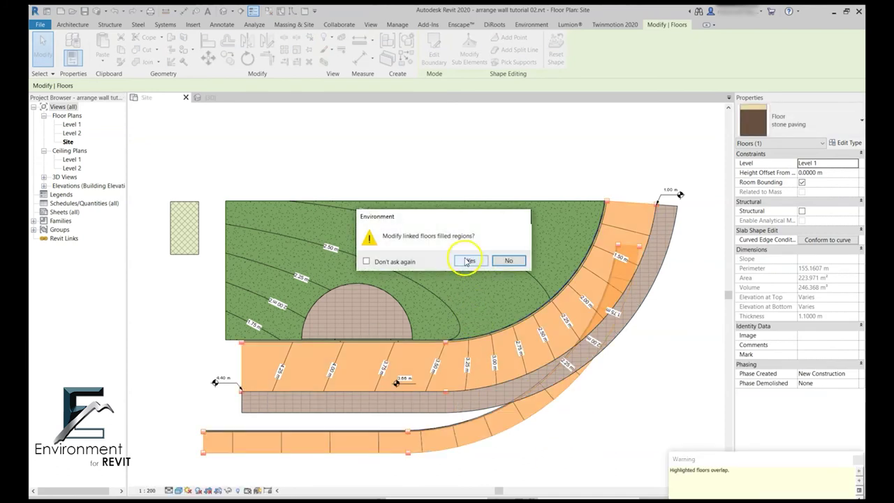
click(471, 262)
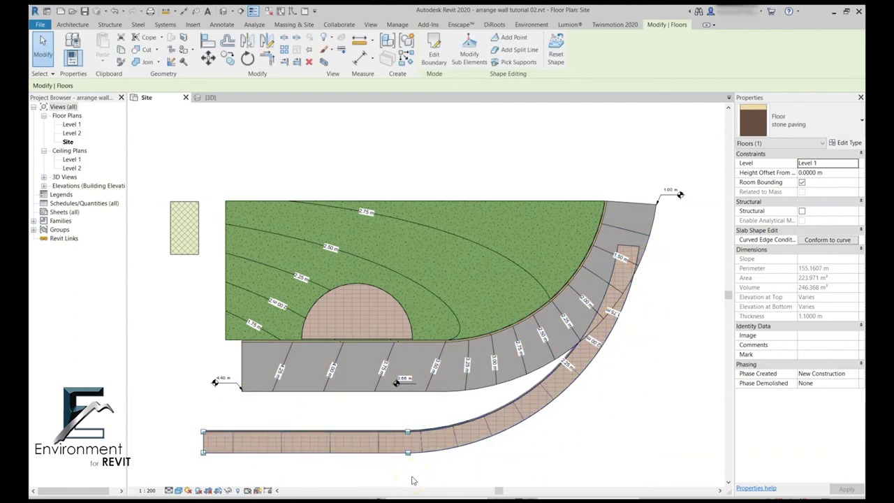
click(412, 480)
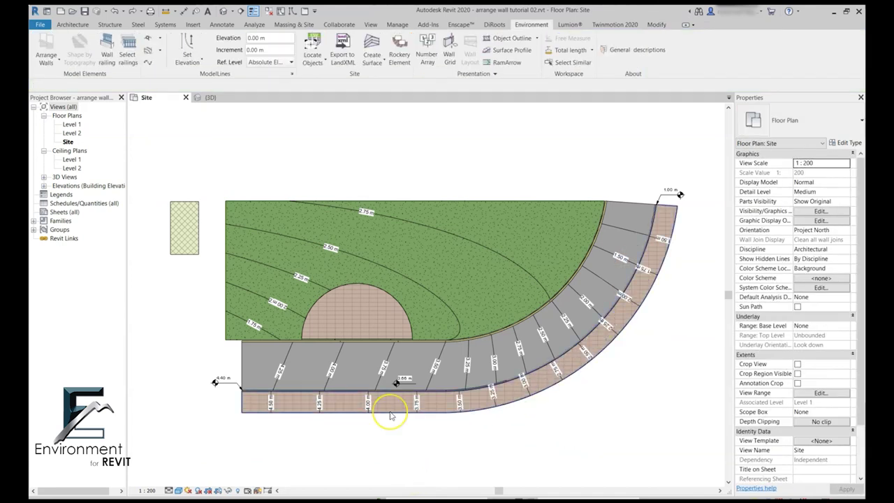
- Check the outer filled region's type properties and change its host floor to Steel Bar Joist - VCT on LW Concrete, accepting the linked filled region update
click(389, 410)
click(846, 143)
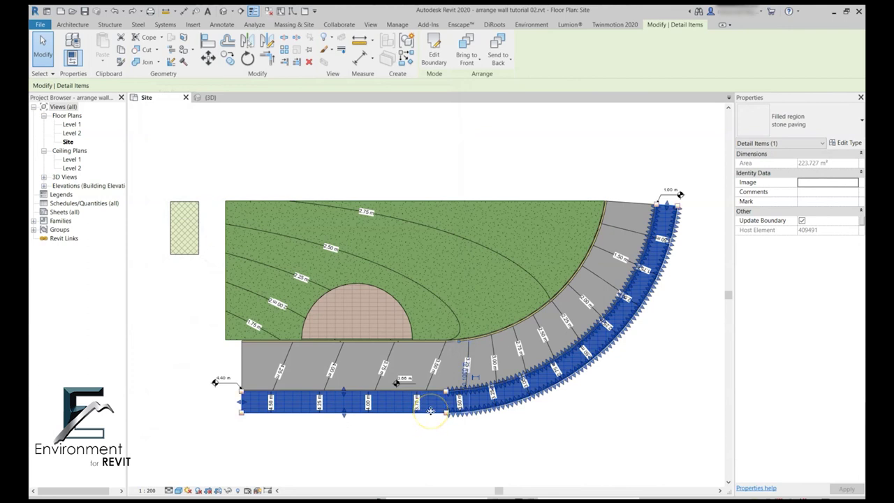
click(431, 412)
click(803, 122)
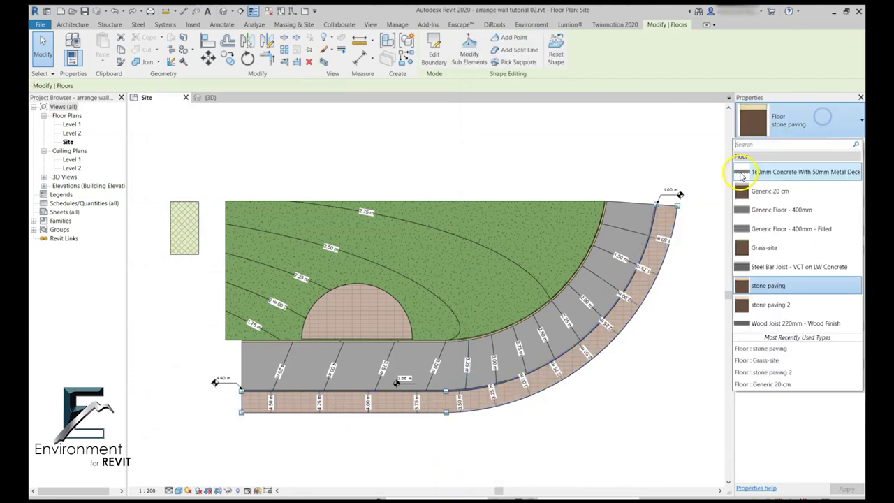
click(812, 267)
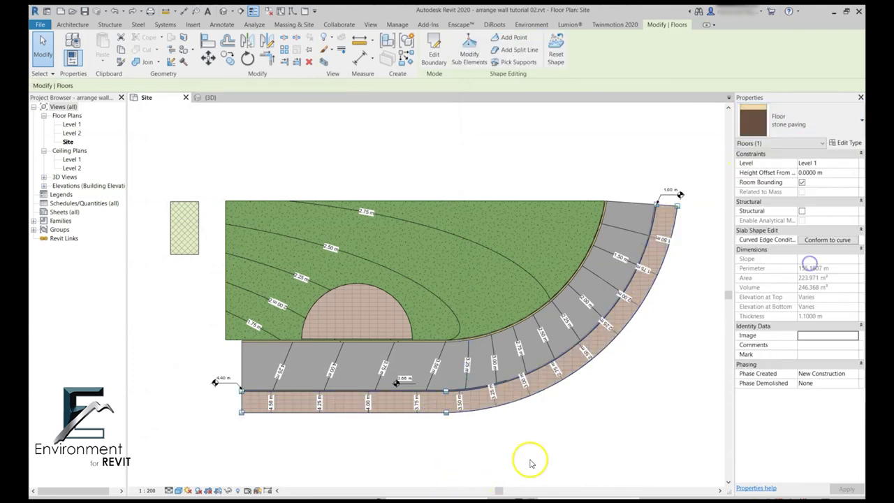
click(469, 259)
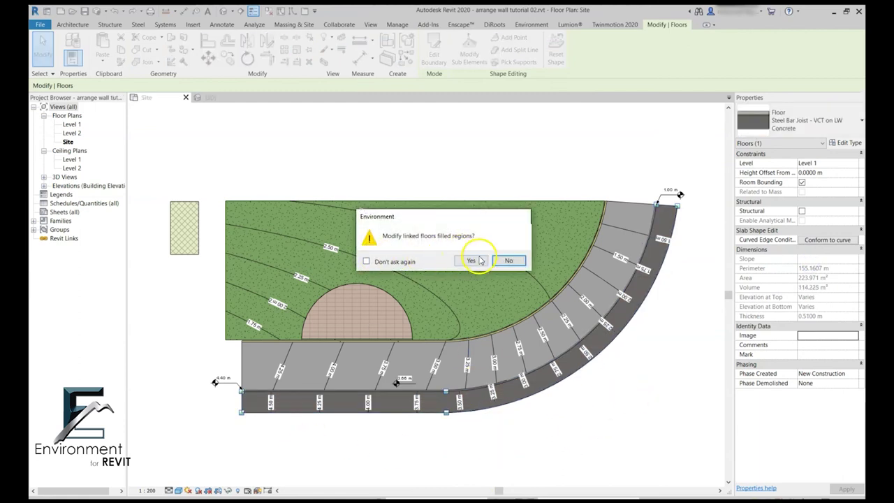
click(479, 261)
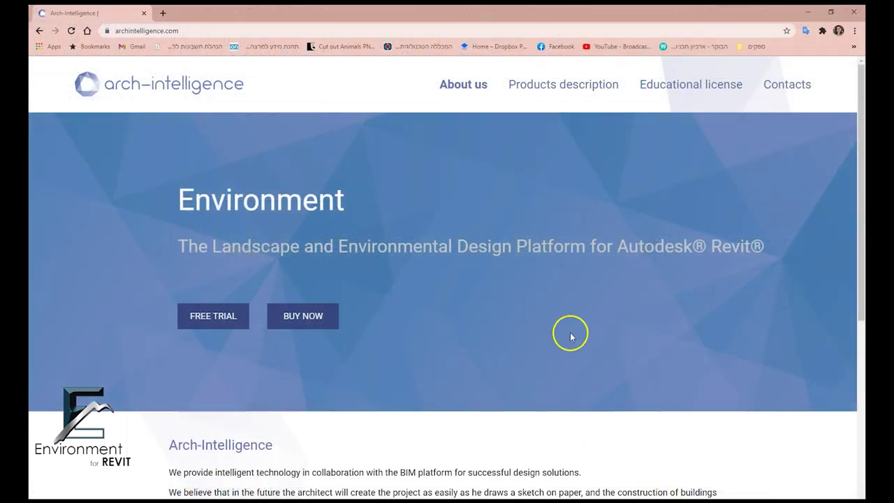
- In the web browser, open the Products description page on archintelligence.com and review the Environment plug-in features down to Surface Profile
click(584, 84)
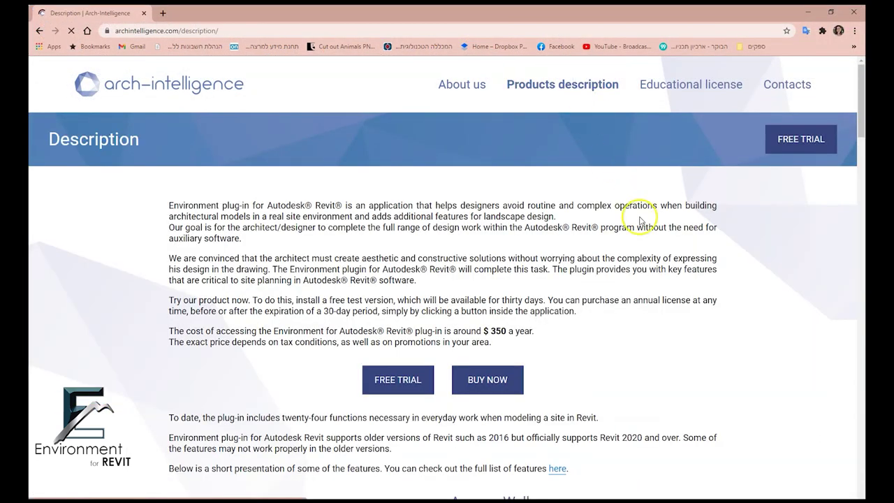
scroll(740, 294, down, 6)
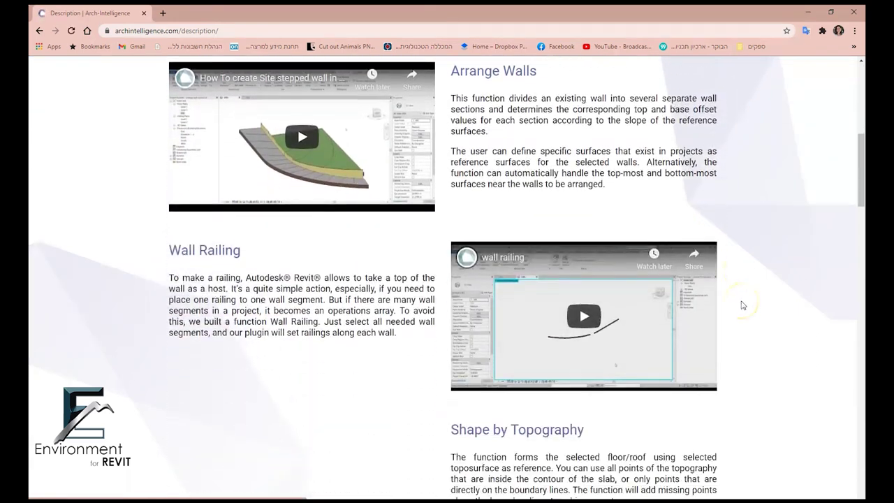
scroll(743, 305, down, 8)
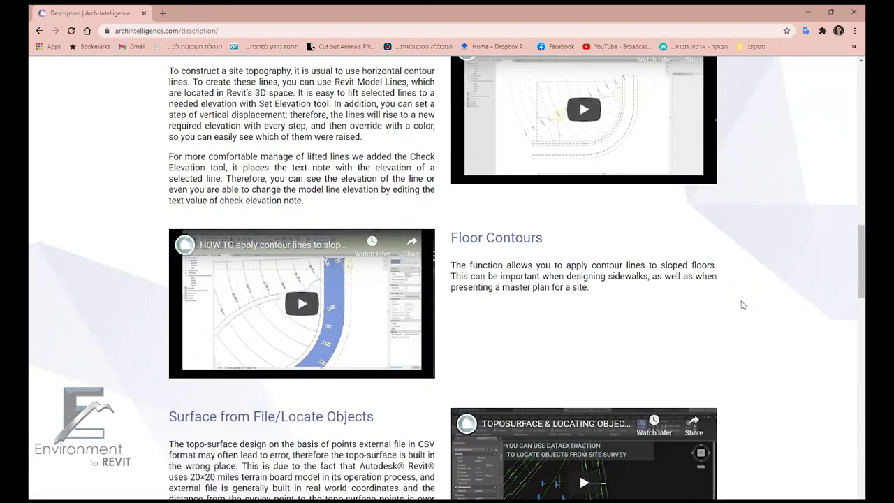
scroll(742, 306, down, 10)
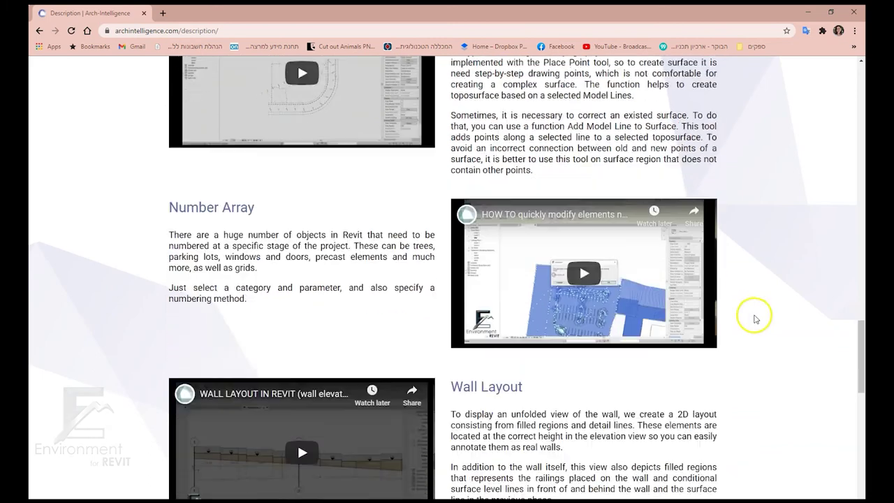
scroll(756, 320, down, 9)
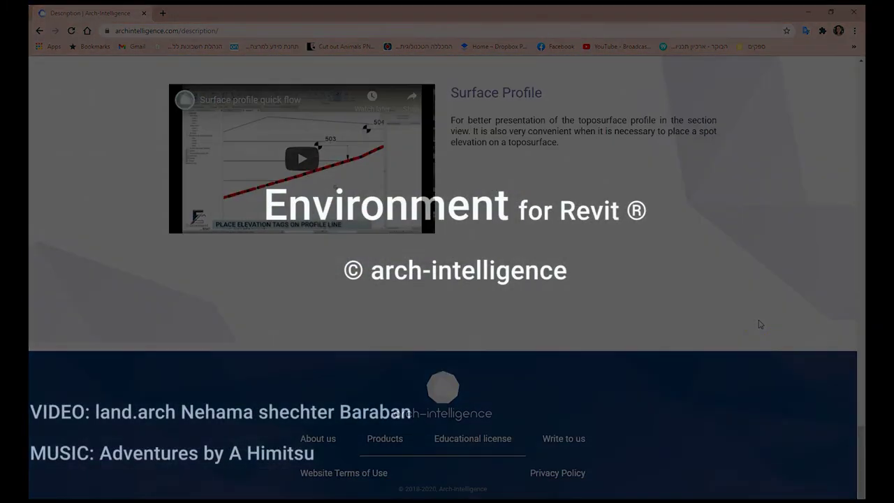